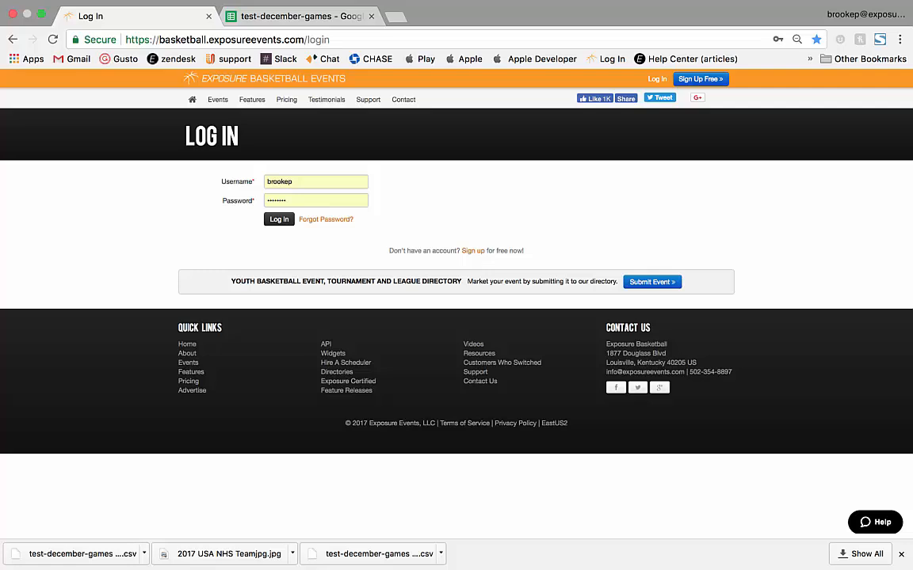
# Step: Submit the director's username and password to log in
pyautogui.press('Return')
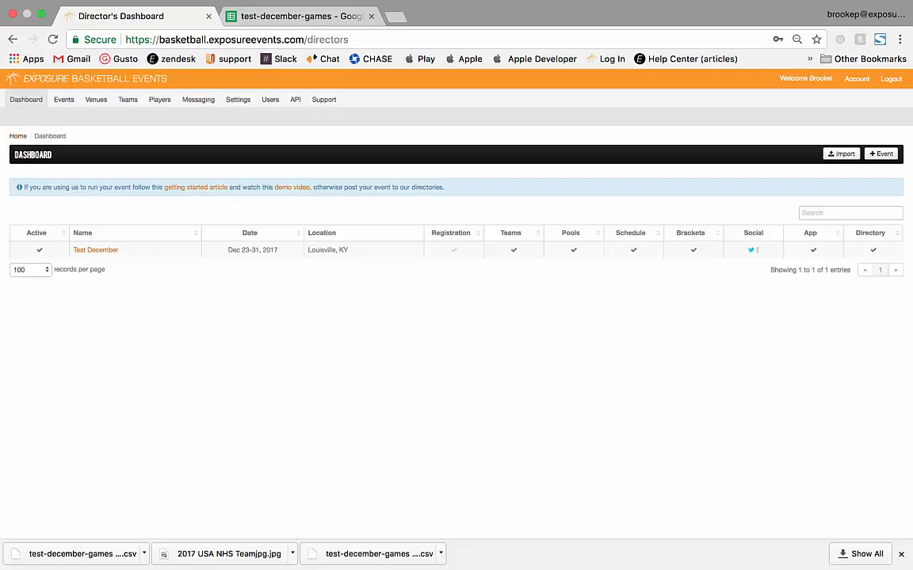
# Step: Open Test December's event settings and expand Notifications to unlink its Twitter account
pyautogui.click(96, 250)
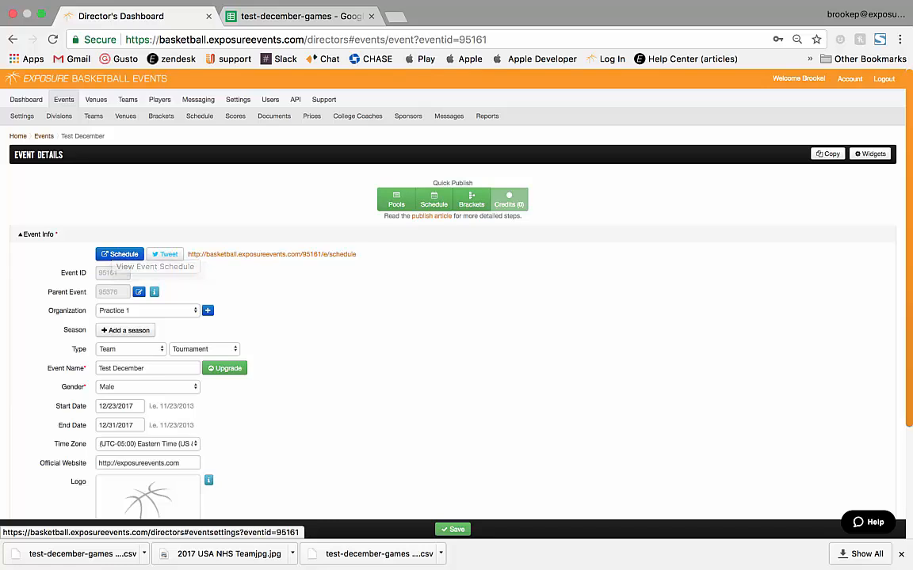
pyautogui.click(21, 116)
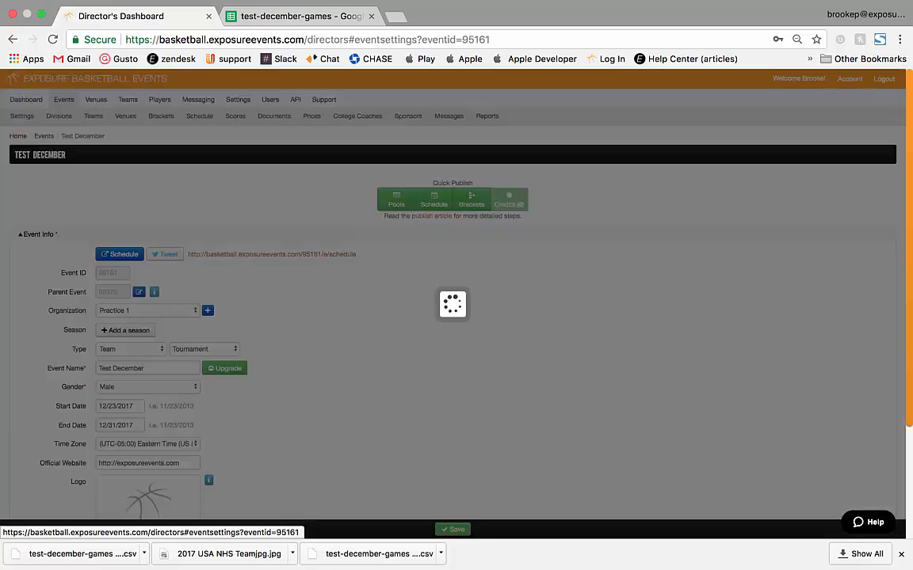
pyautogui.click(41, 314)
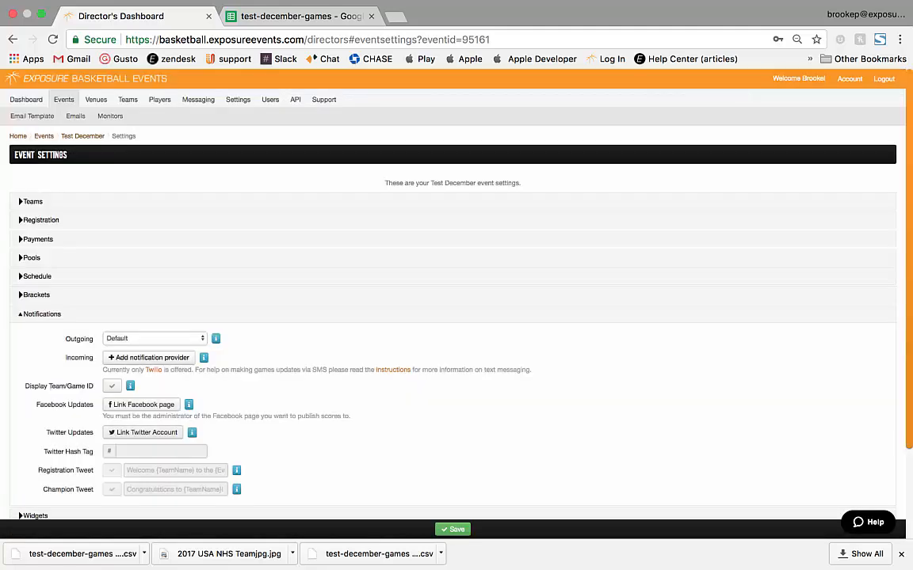
# Step: Link and authorize the event's Twitter account, keeping Champion Tweet enabled
pyautogui.click(143, 432)
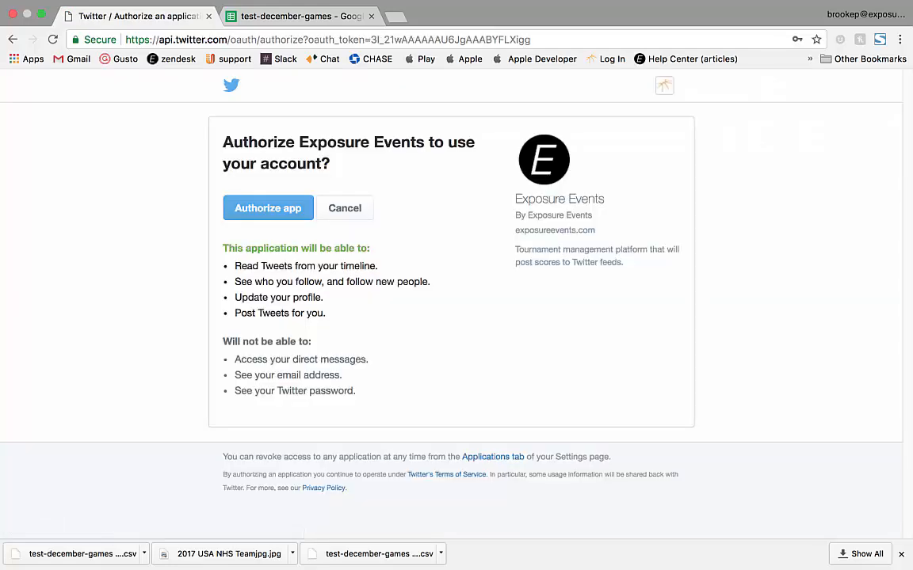
pyautogui.click(267, 208)
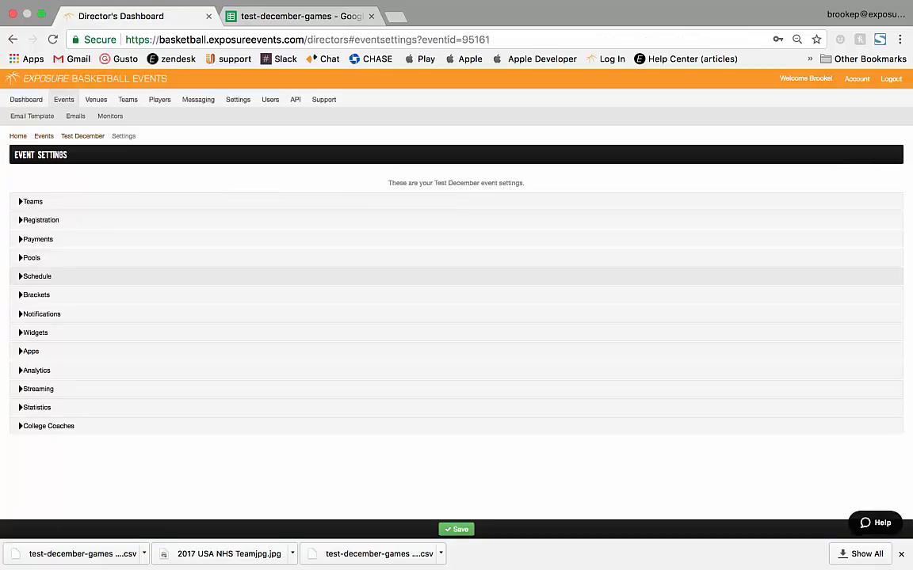
pyautogui.click(40, 313)
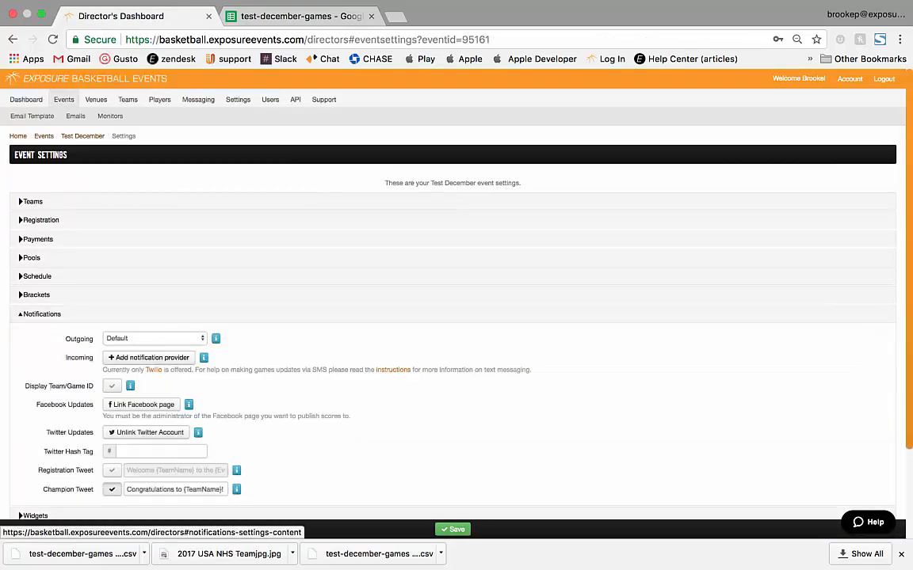
pyautogui.scroll(-2, 198, 430)
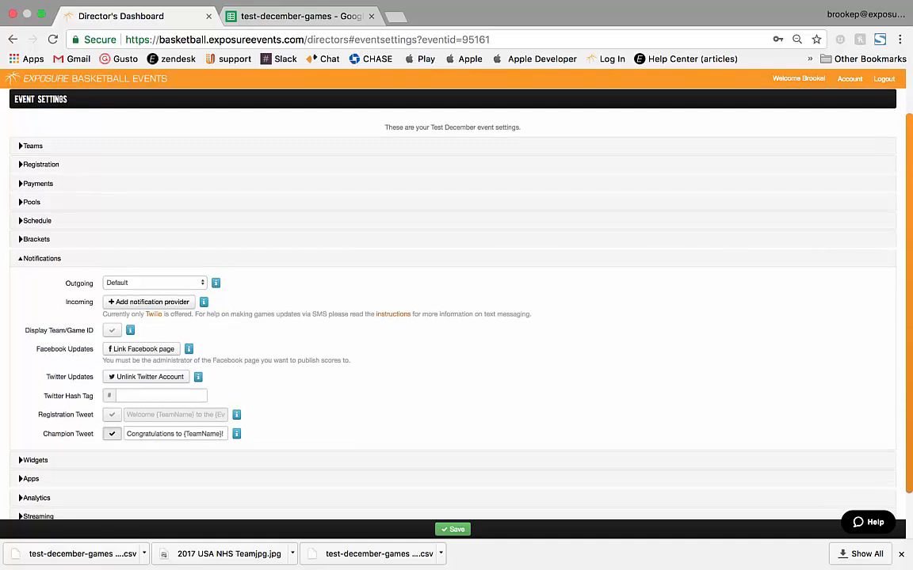
pyautogui.click(112, 434)
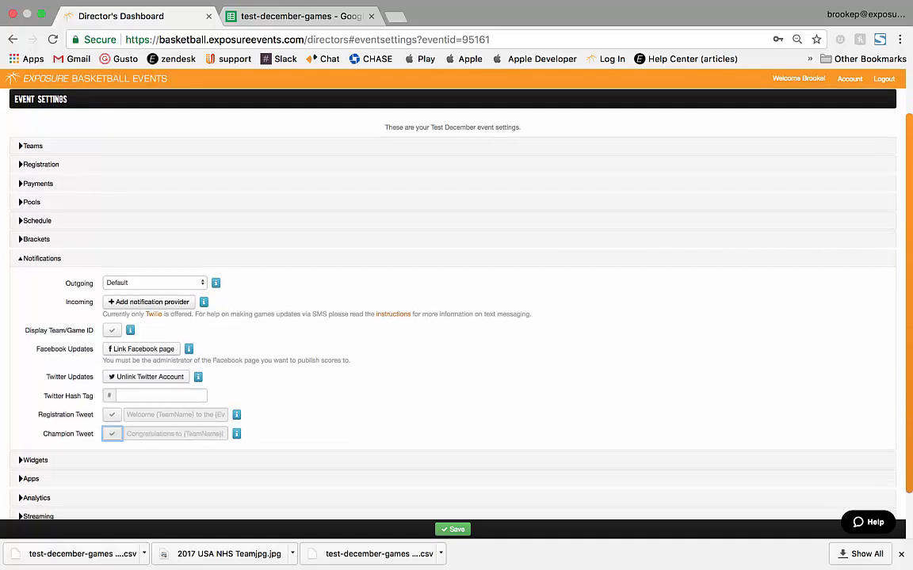
pyautogui.click(112, 434)
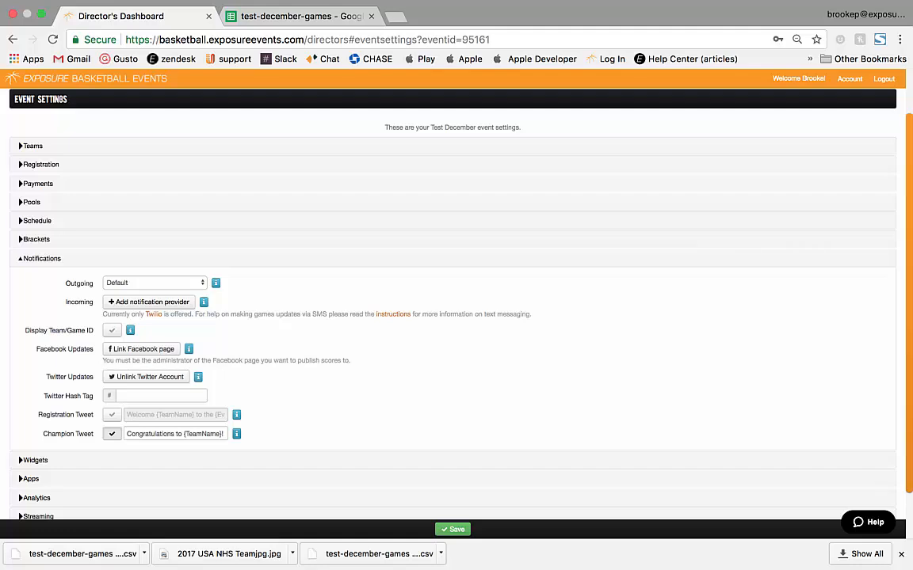
# Step: Read the champion tweet placeholder info, then return to Test December's event details
pyautogui.click(237, 435)
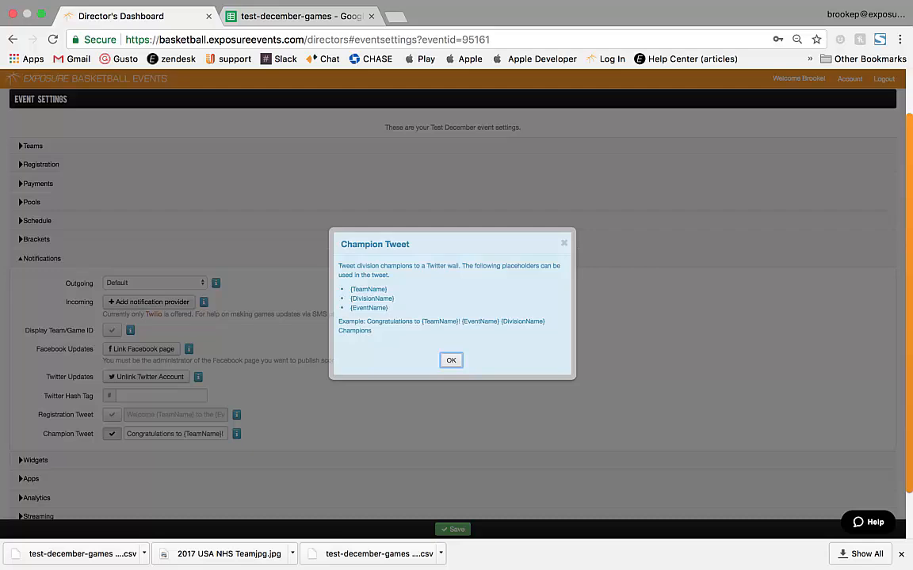
pyautogui.press('Return')
pyautogui.scroll(2, 453, 301)
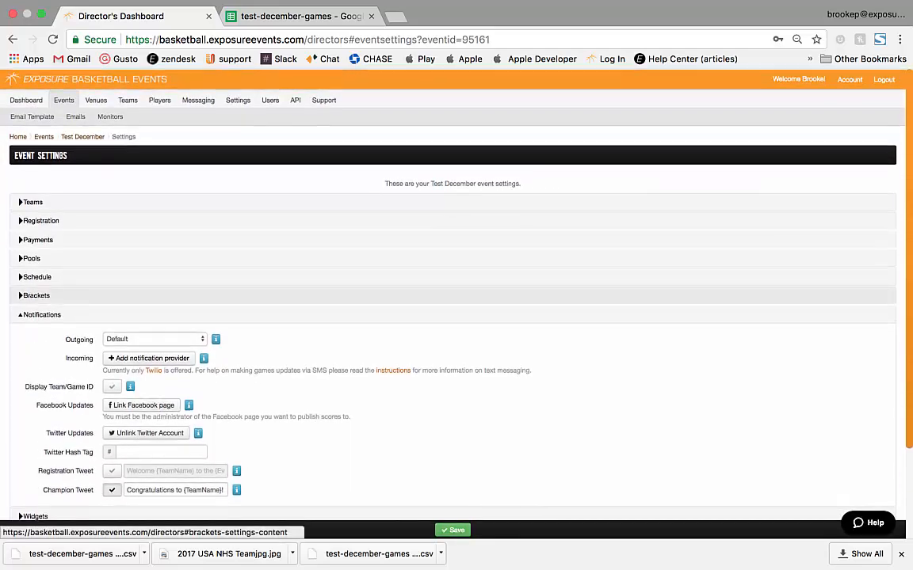
pyautogui.click(83, 137)
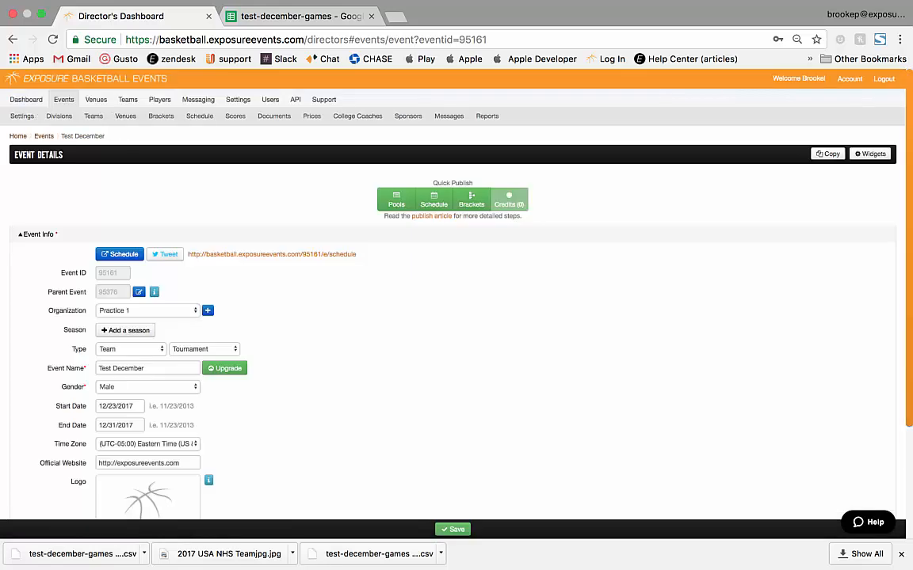
# Step: Go via the event's Schedule to the Test December Scores list
pyautogui.click(200, 116)
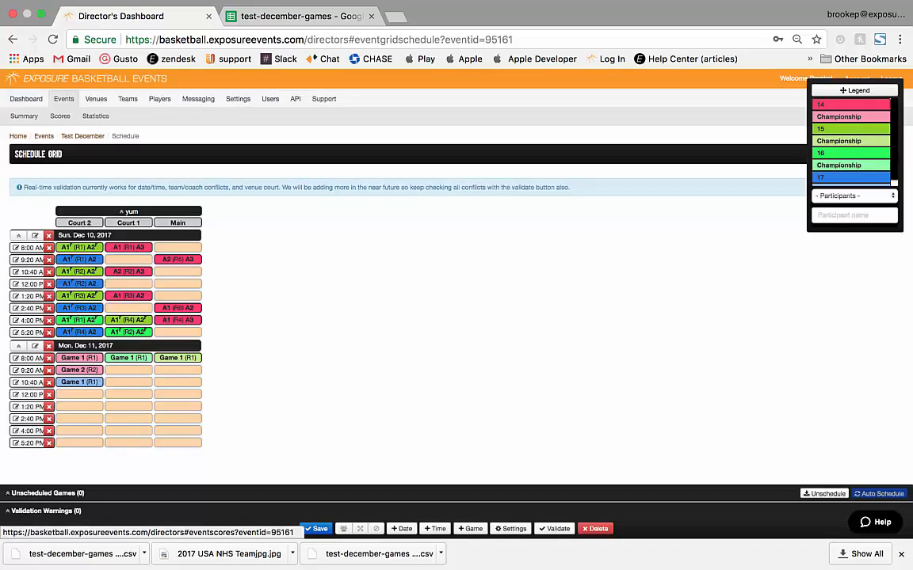
pyautogui.click(60, 115)
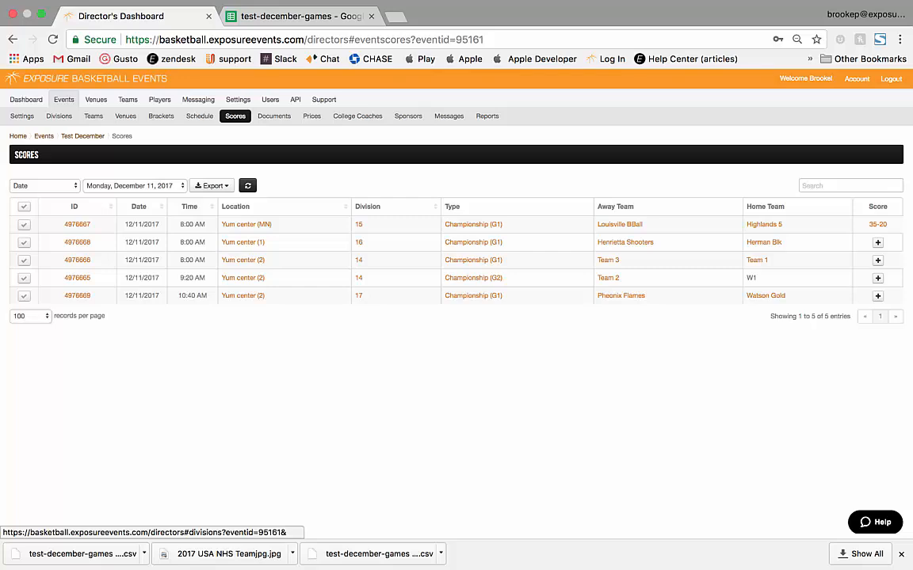
# Step: Filter scores by date range from Sunday, December 10 to Monday, December 11, 2017
pyautogui.click(135, 186)
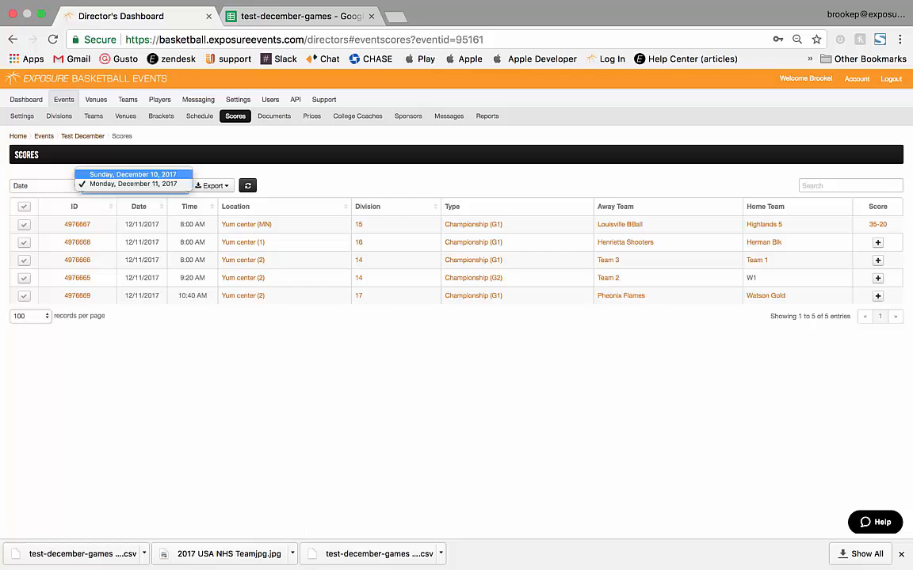
pyautogui.click(133, 174)
pyautogui.click(44, 186)
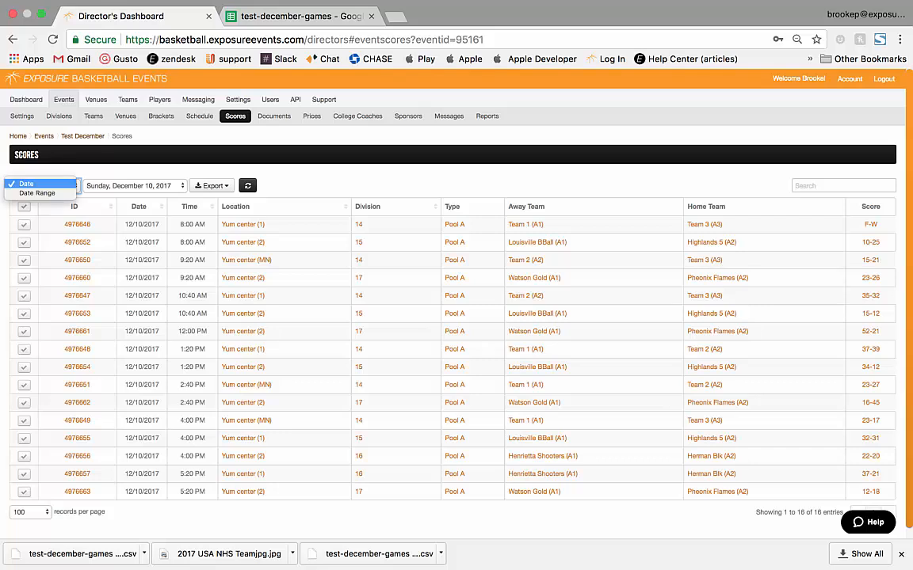
pyautogui.click(41, 194)
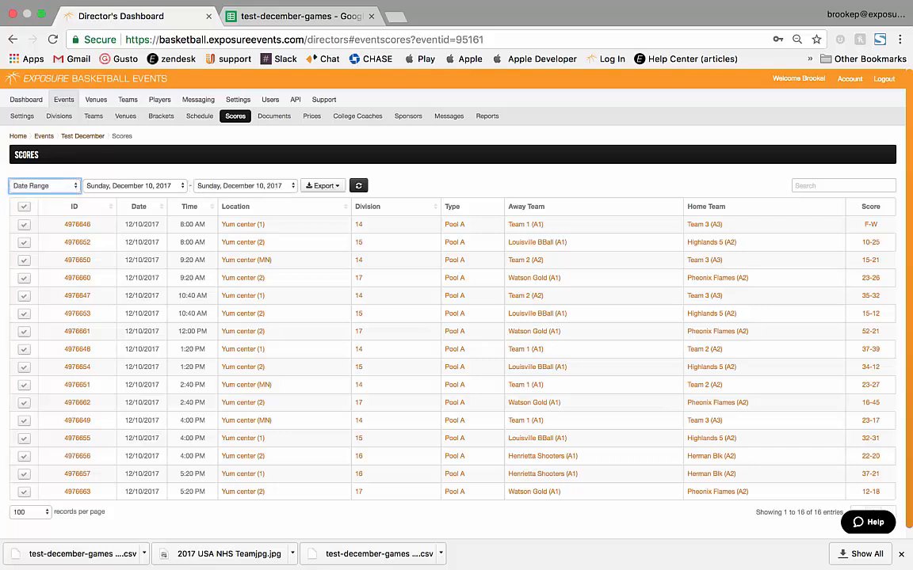
pyautogui.click(245, 186)
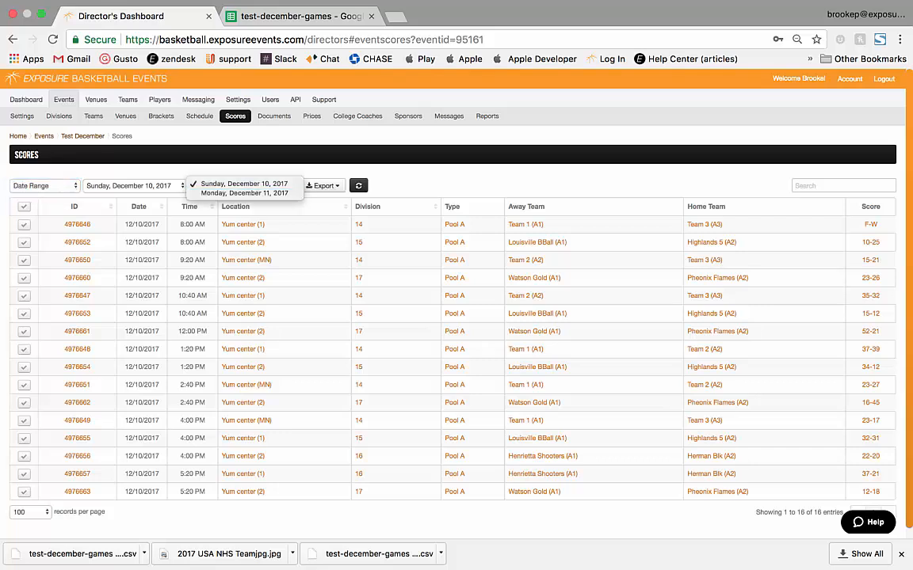
pyautogui.click(246, 194)
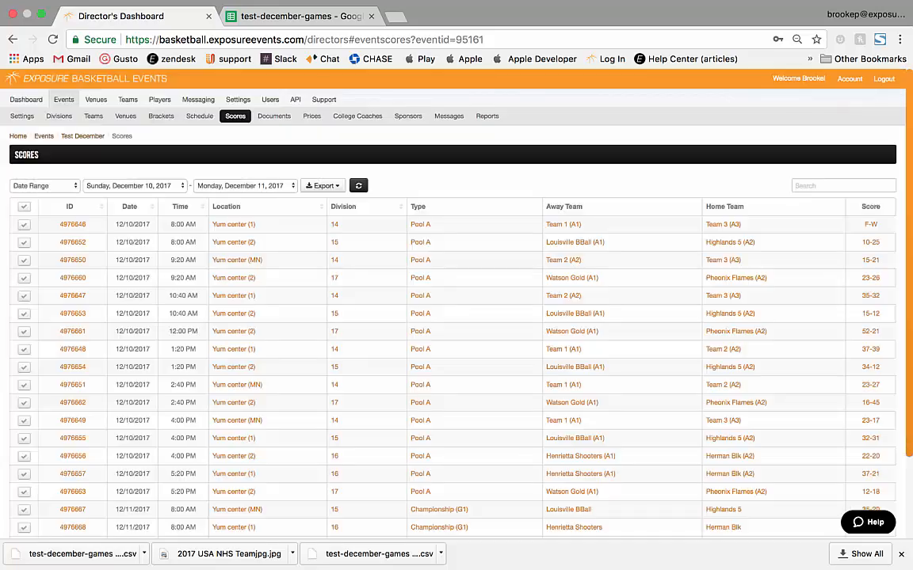
pyautogui.scroll(-3, 456, 317)
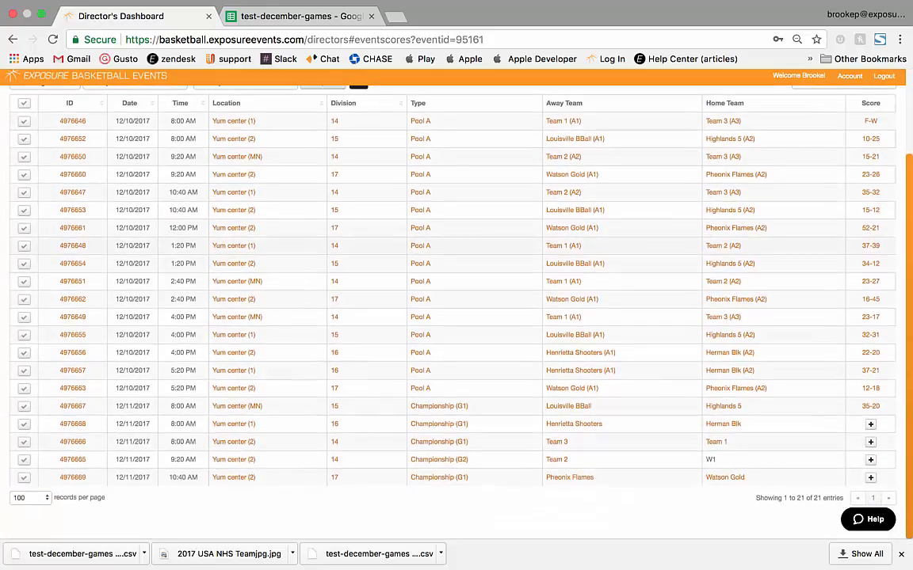
pyautogui.scroll(3, 457, 317)
pyautogui.scroll(-3, 456, 317)
pyautogui.scroll(1, 457, 335)
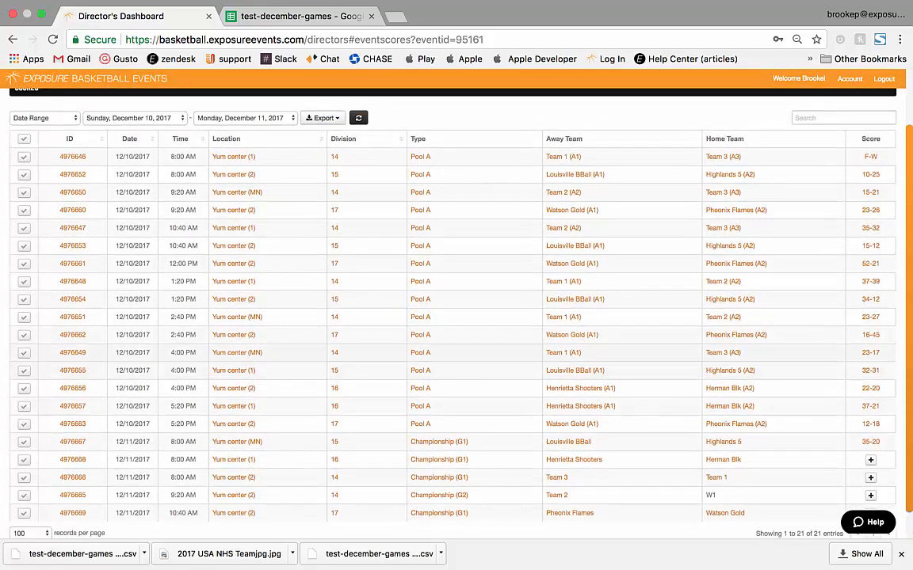
# Step: Search the scores for 'Watson', then clear the search to show all games
pyautogui.click(842, 118)
pyautogui.write('Watson')
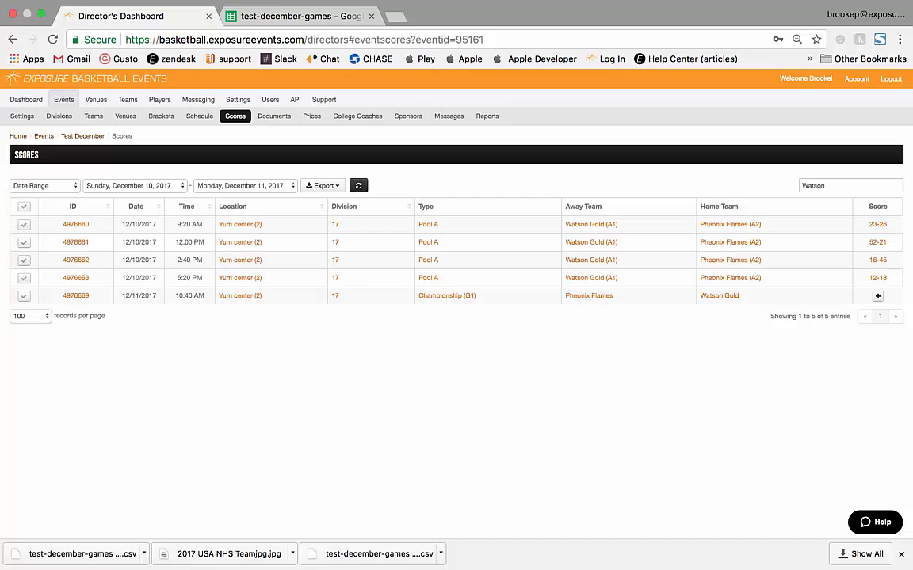
pyautogui.doubleClick(814, 185)
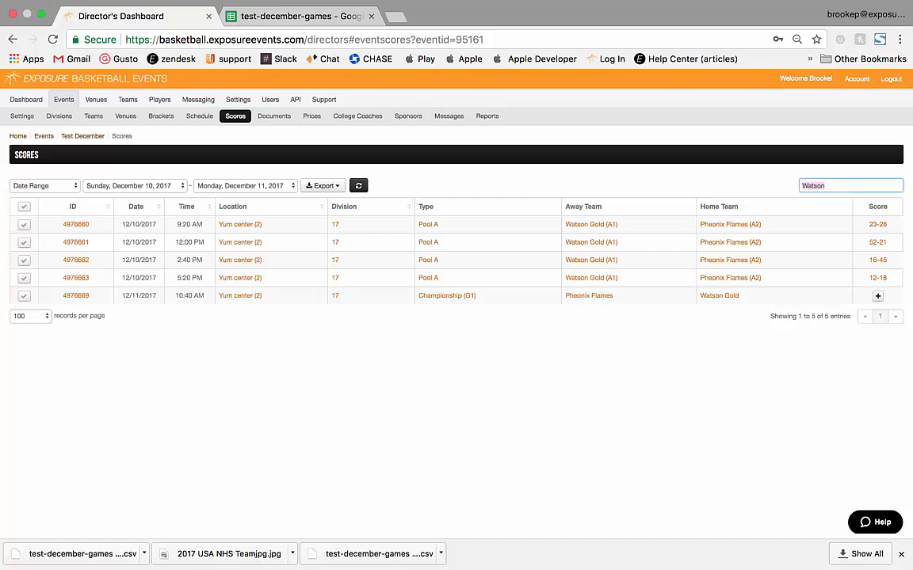
pyautogui.press('BackSpace')
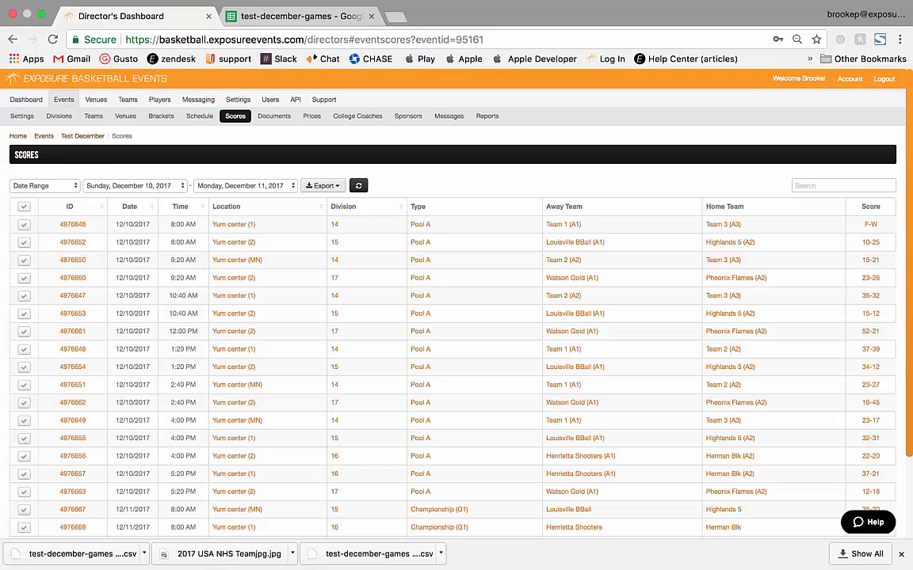
# Step: Check the score export formats, then review the test-december-games spreadsheet of game scores
pyautogui.click(324, 185)
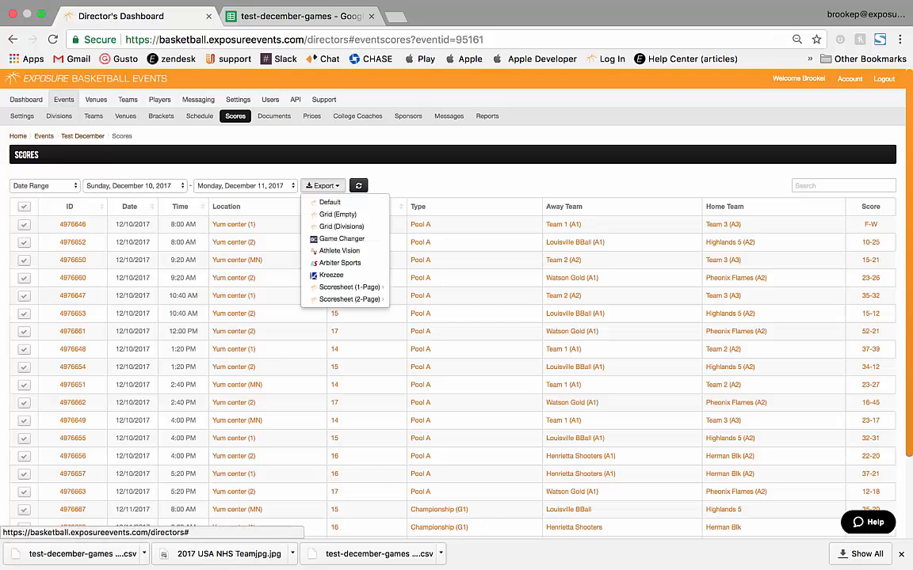
pyautogui.click(293, 16)
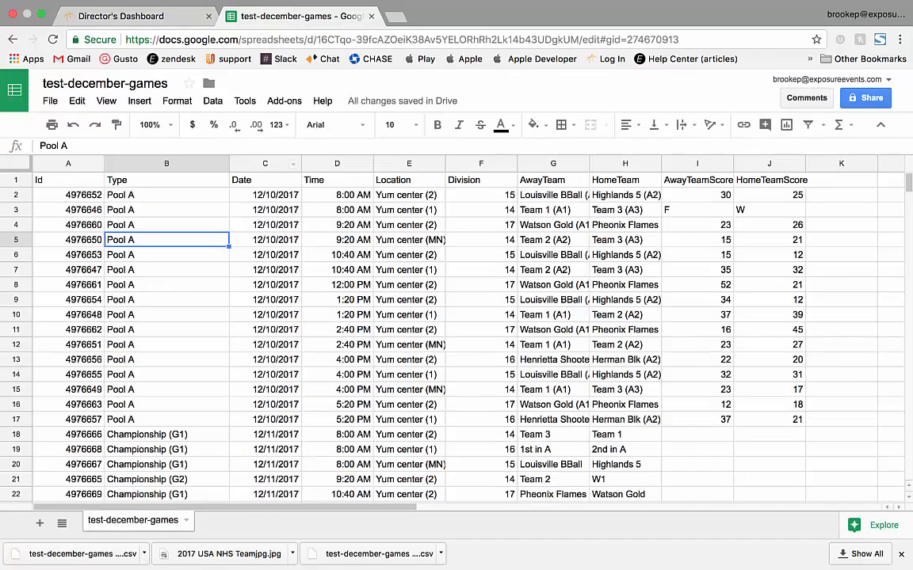
pyautogui.scroll(-1, 456, 333)
pyautogui.scroll(1, 456, 333)
# Step: Export 1-page scoresheets grouped by venue/court, then select games 4976646 and 4976652
pyautogui.hotkey('ctrl', 'shift', 'Tab')
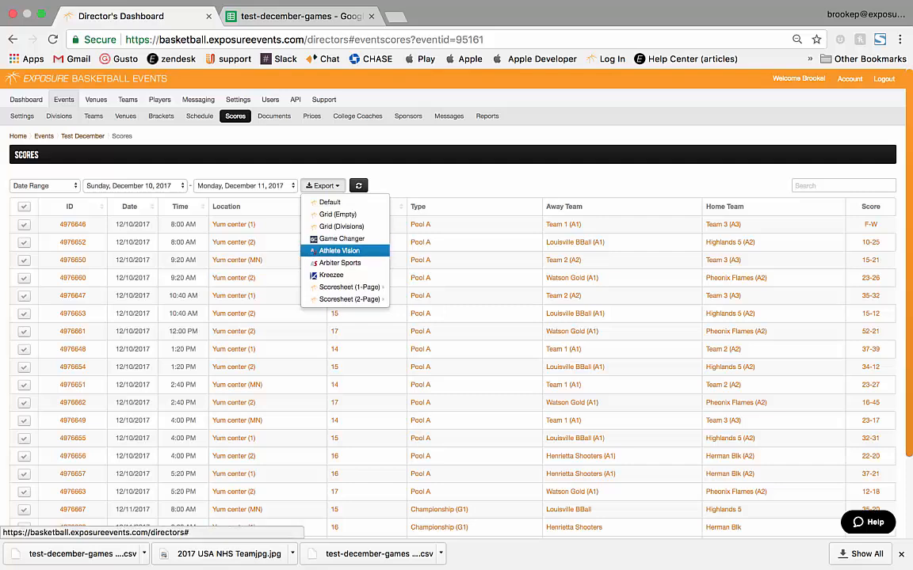
pyautogui.moveTo(348, 286)
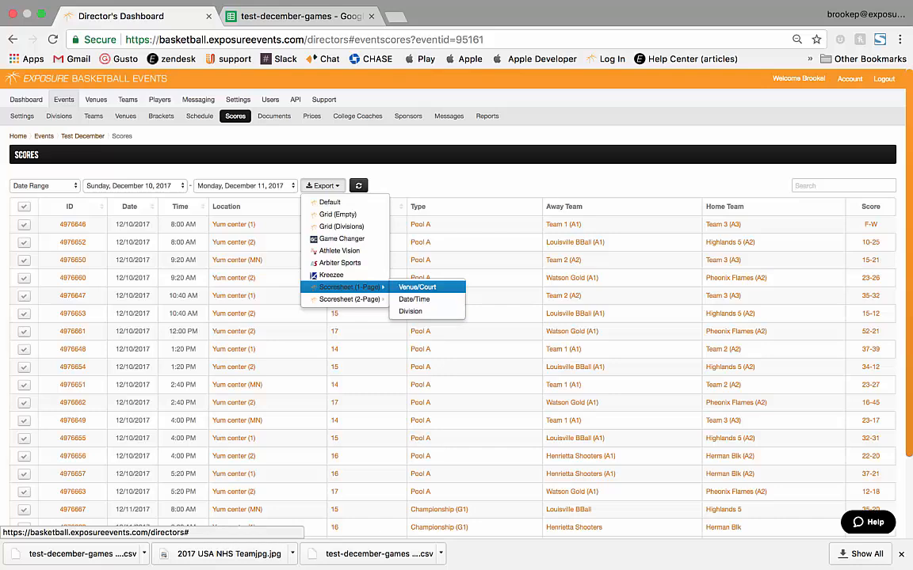
pyautogui.click(418, 287)
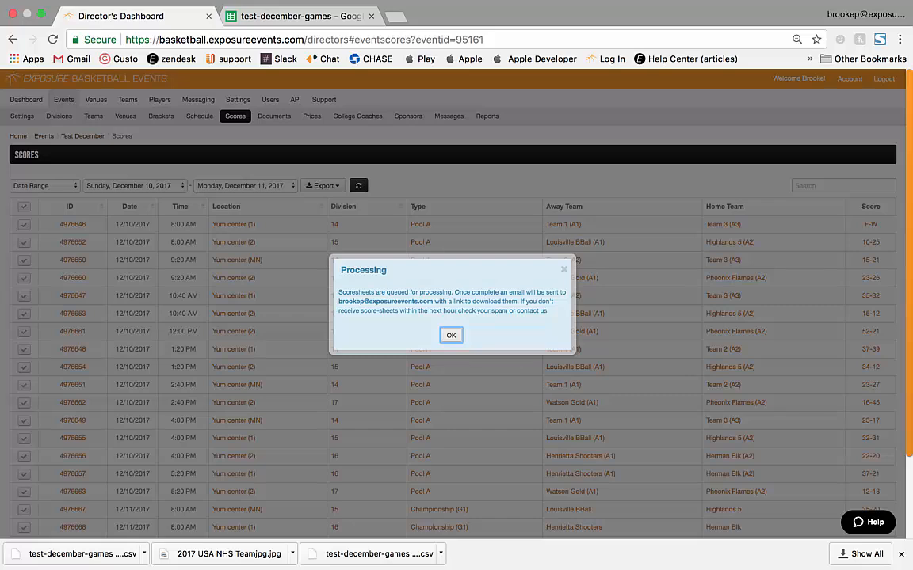
pyautogui.moveTo(432, 301); pyautogui.dragTo(408, 323)
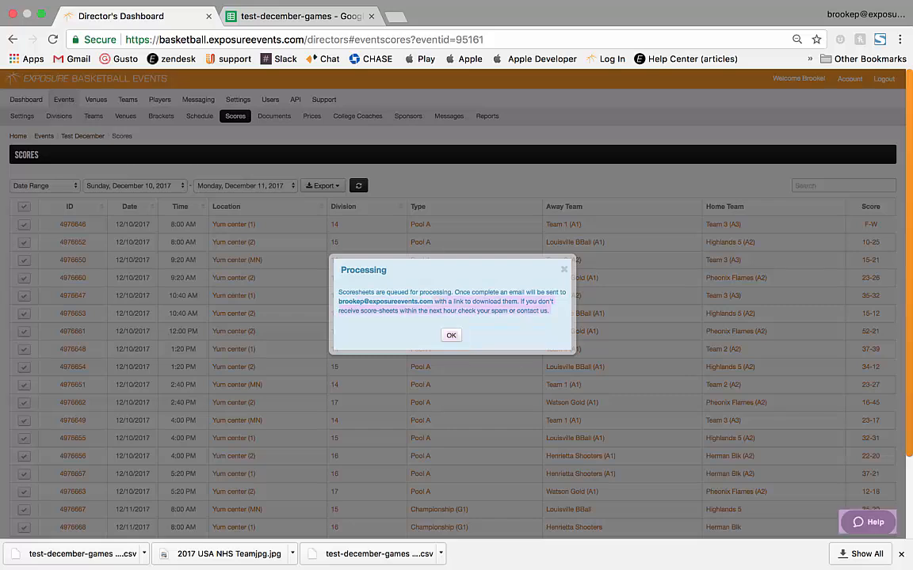
pyautogui.click(450, 336)
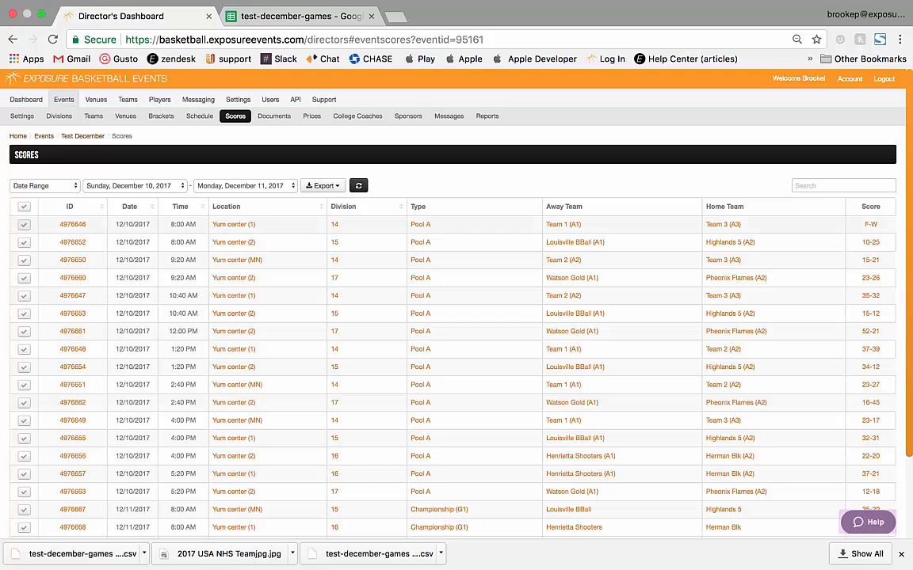
pyautogui.click(24, 224)
pyautogui.click(23, 241)
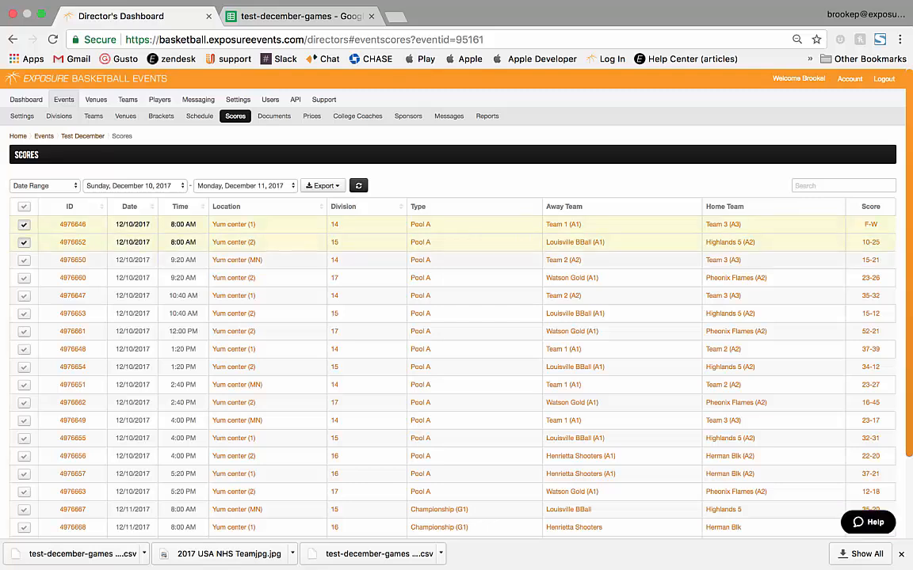
# Step: Toggle game selections in the scores table, leaving no games selected
pyautogui.click(24, 207)
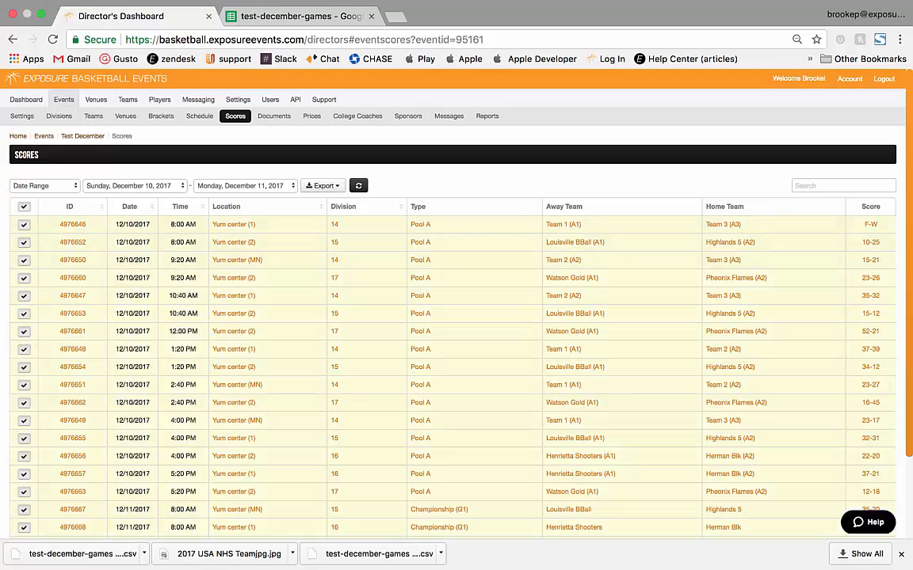
pyautogui.click(23, 225)
pyautogui.click(24, 242)
pyautogui.click(24, 207)
pyautogui.click(23, 206)
pyautogui.scroll(-3, 452, 348)
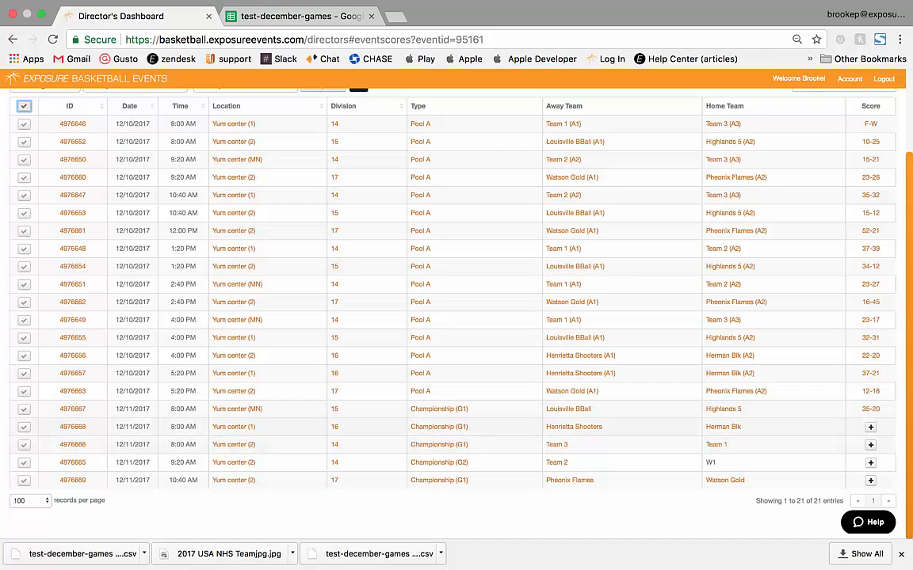
# Step: Score the Henrietta Shooters vs Herman Blk game 35–30, leaving no forfeit marked
pyautogui.click(871, 428)
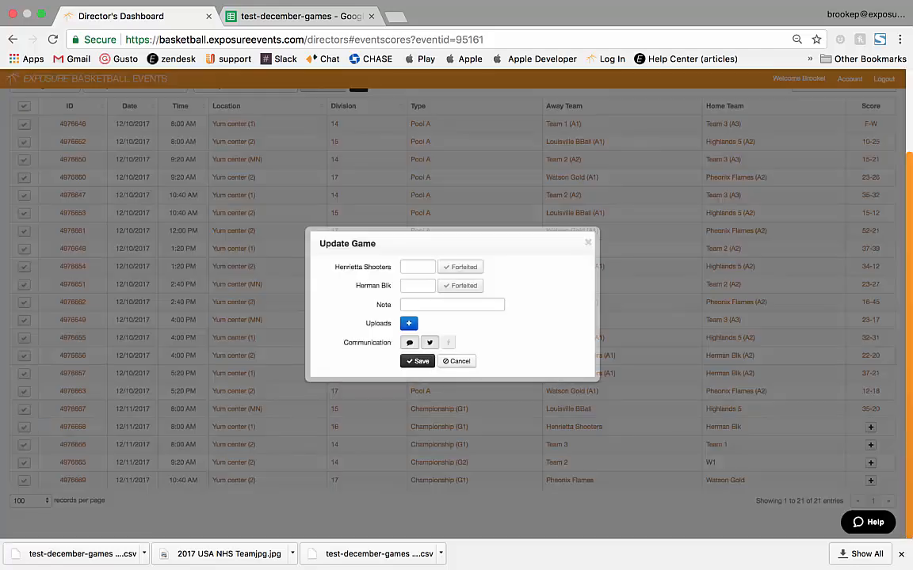
pyautogui.click(417, 267)
pyautogui.click(460, 267)
pyautogui.click(460, 267)
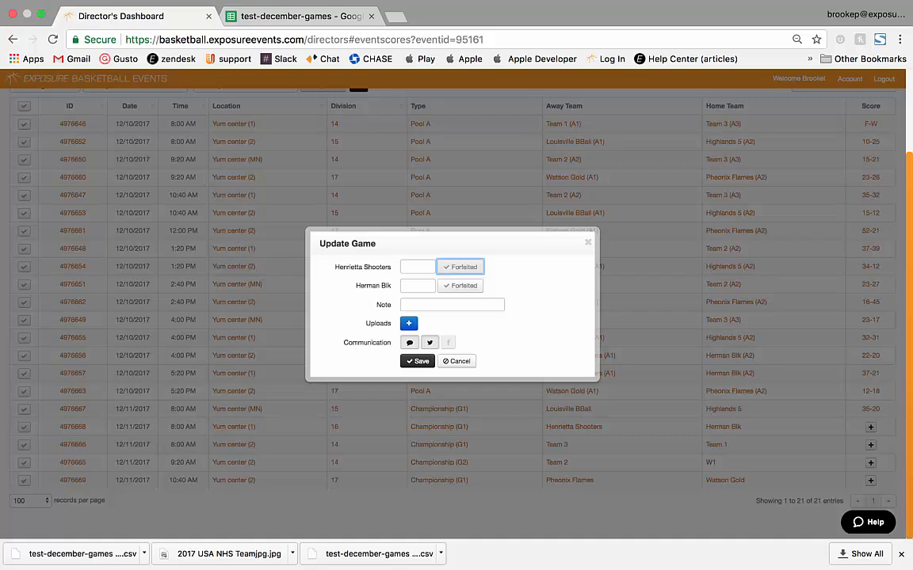
pyautogui.click(460, 266)
pyautogui.click(418, 267)
pyautogui.write('35')
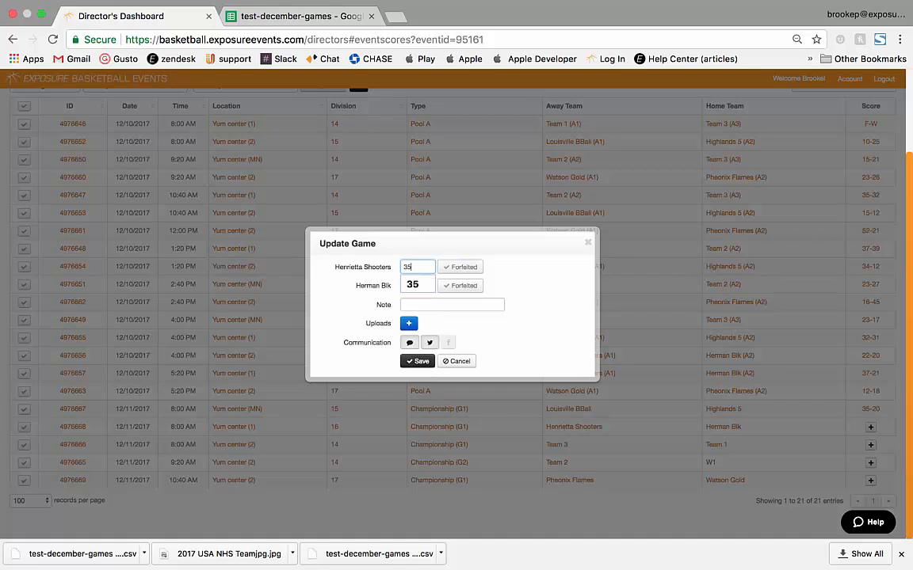
pyautogui.press('Down')
pyautogui.press('Tab')
pyautogui.write('30')
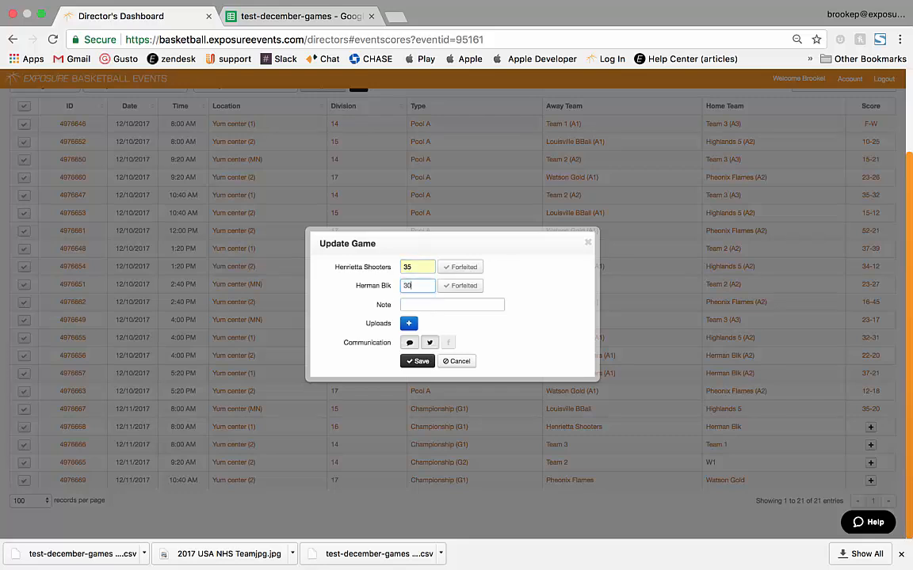
# Step: Add the note 'Overtime' to the game
pyautogui.press('Tab')
pyautogui.write('Over')
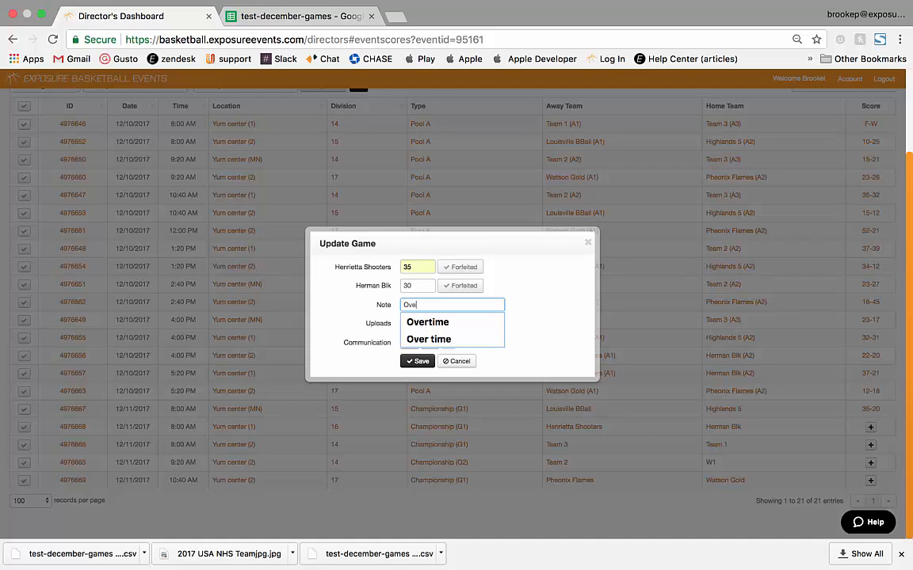
pyautogui.press('Down')
pyautogui.press('Return')
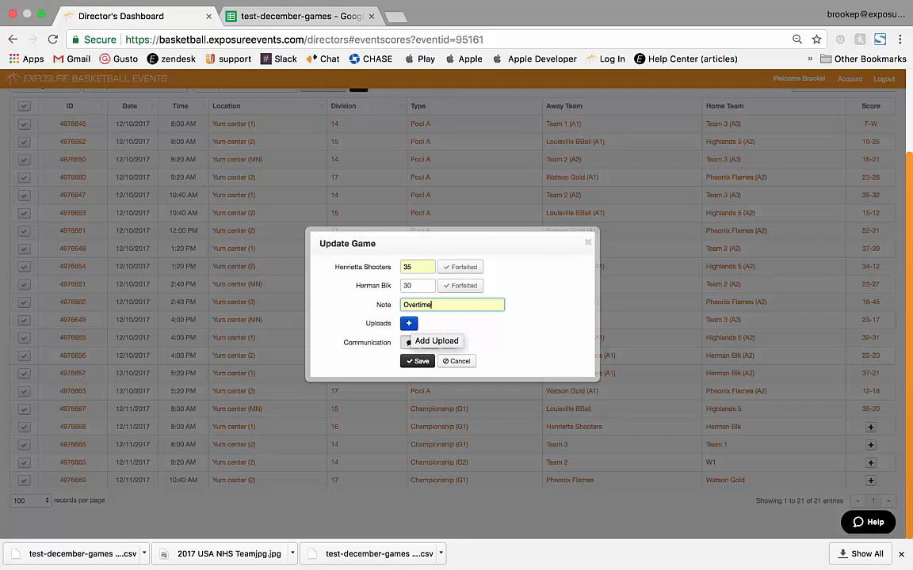
pyautogui.click(408, 323)
# Step: Attach image 6811085_orig.jpg as a Scoresheet-type upload titled 'Scoresheet' and save it
pyautogui.click(452, 250)
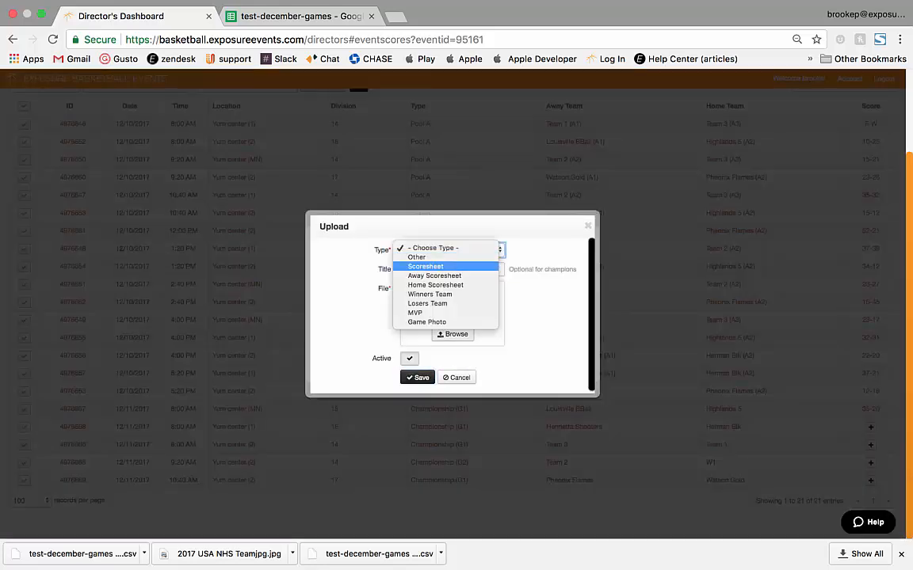
pyautogui.click(428, 267)
pyautogui.click(443, 270)
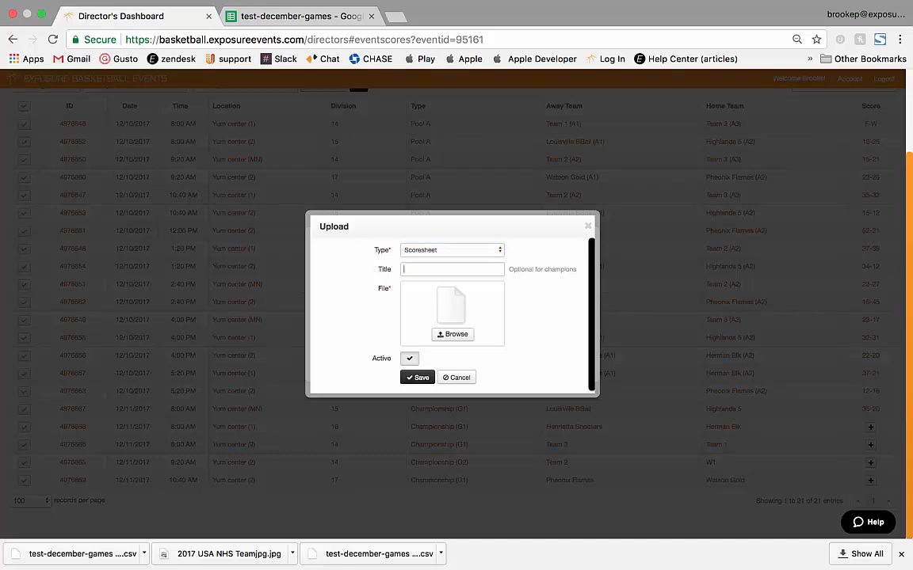
pyautogui.write('Scoresheet')
pyautogui.press('Down')
pyautogui.press('Return')
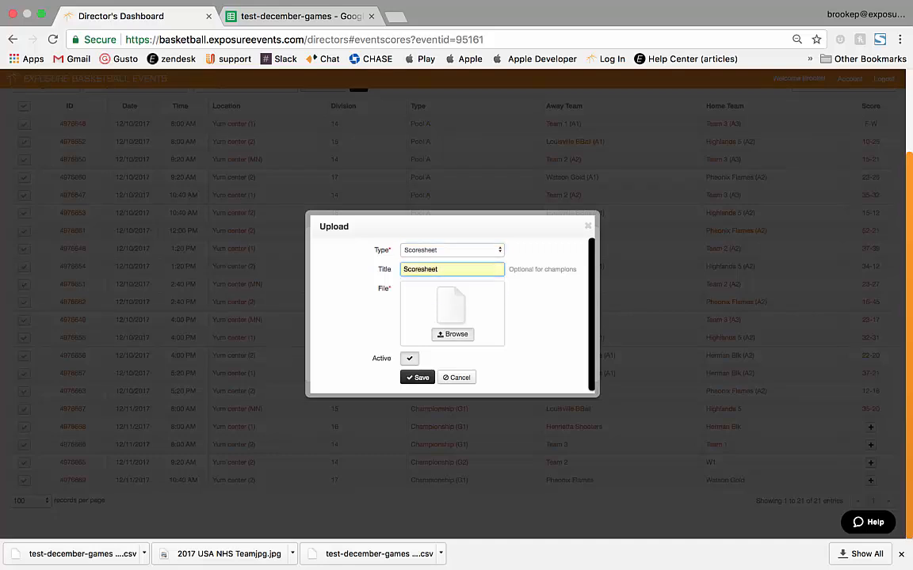
pyautogui.click(452, 335)
pyautogui.click(384, 52)
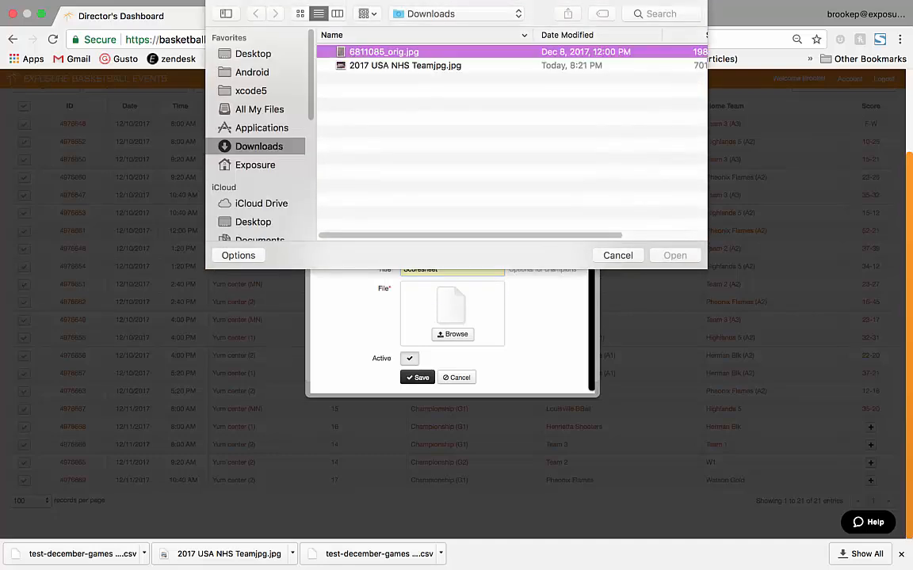
pyautogui.click(675, 255)
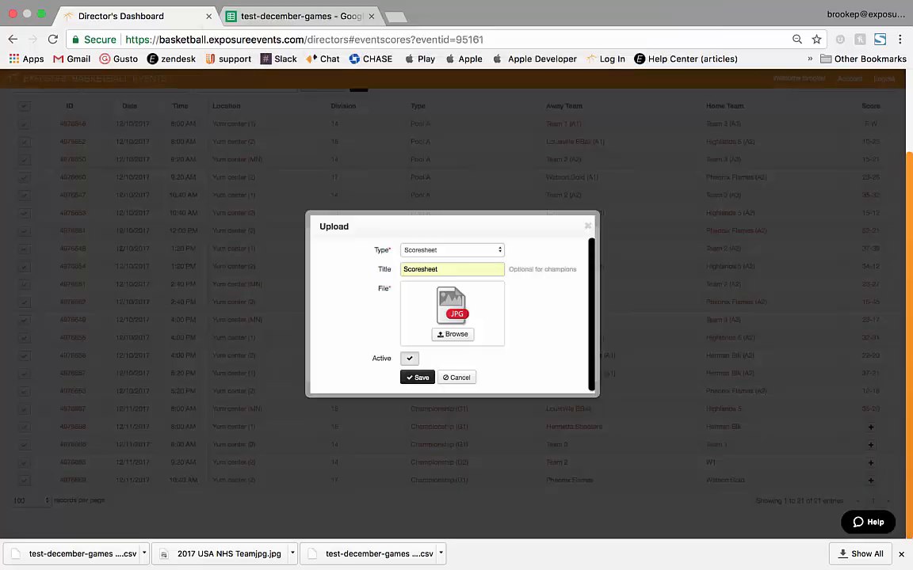
pyautogui.click(418, 378)
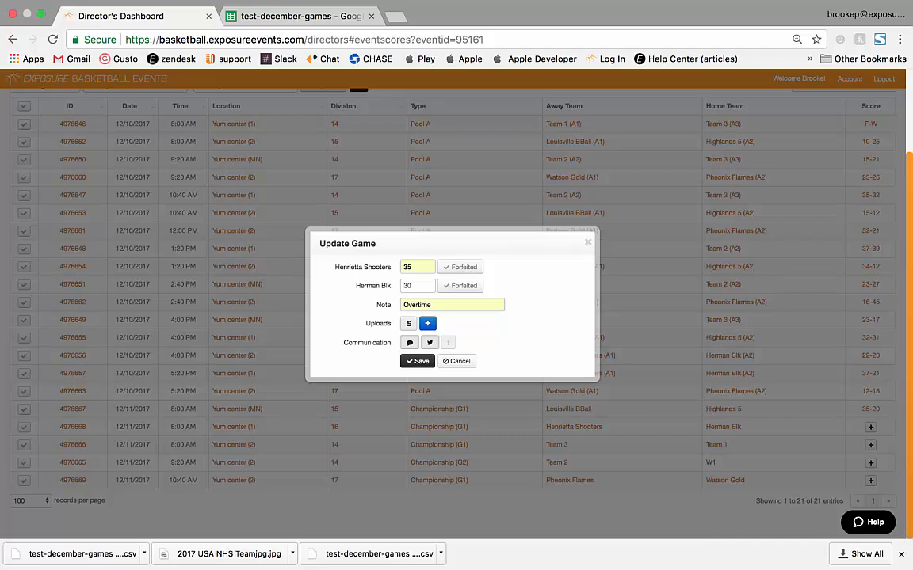
# Step: Disable Twitter posting and comment notification, then save the game's 35–30 score
pyautogui.click(409, 323)
pyautogui.scroll(-1, 452, 309)
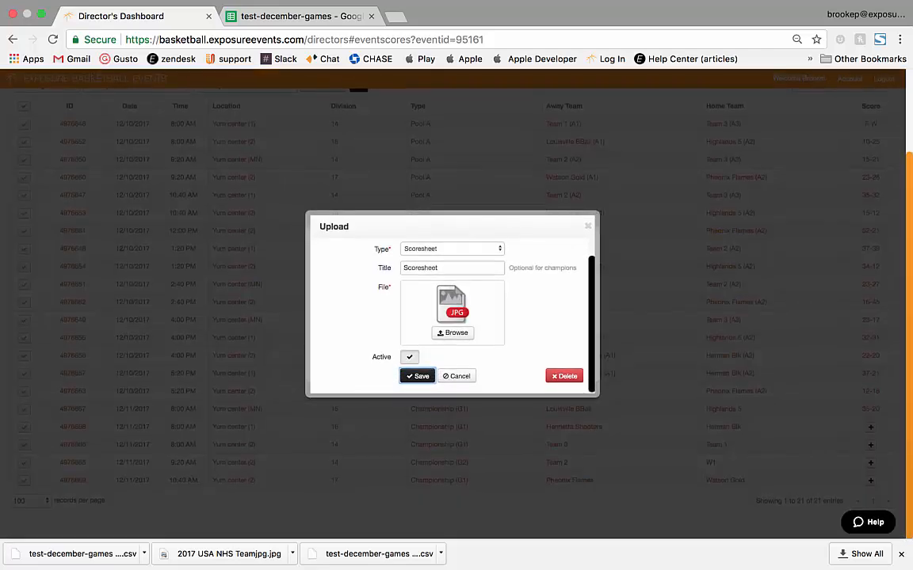
pyautogui.click(418, 377)
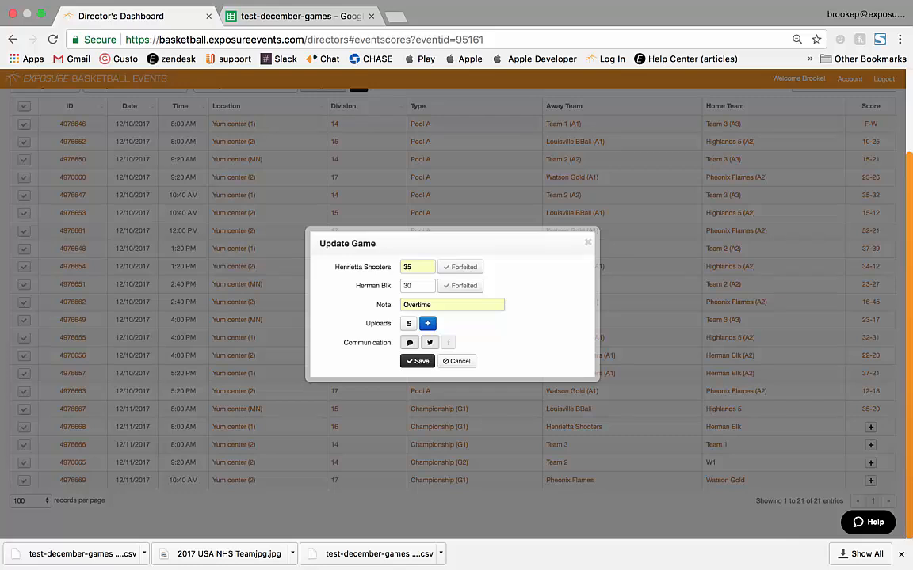
pyautogui.doubleClick(367, 343)
pyautogui.click(366, 343)
pyautogui.click(430, 343)
pyautogui.click(410, 343)
pyautogui.click(417, 362)
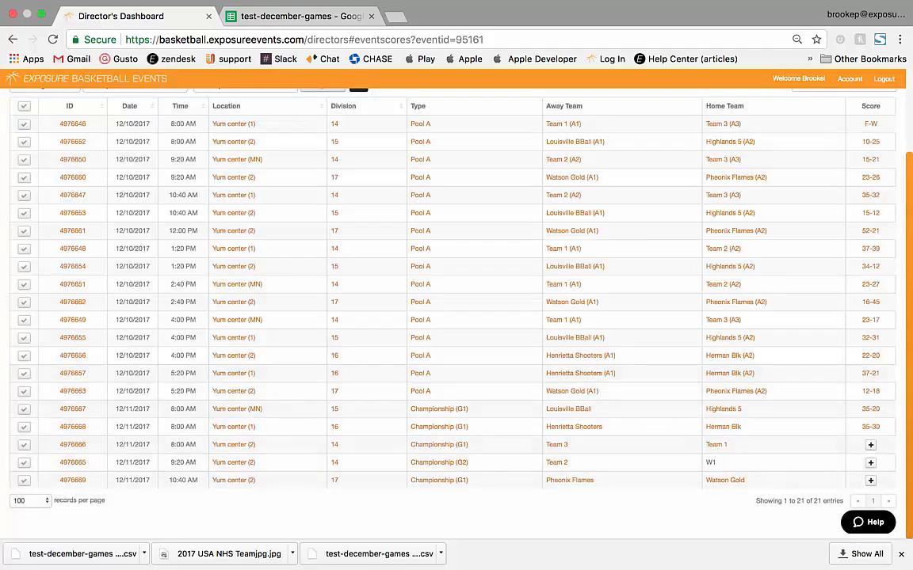
# Step: Open the Championship (G1) game's uploads list
pyautogui.click(72, 426)
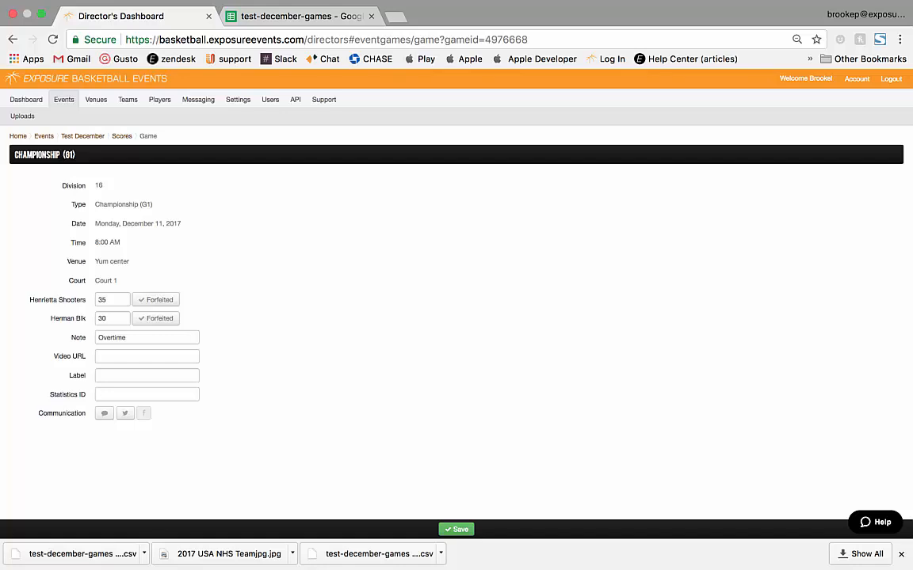
pyautogui.moveTo(90, 299); pyautogui.dragTo(162, 417)
pyautogui.click(162, 418)
pyautogui.click(22, 116)
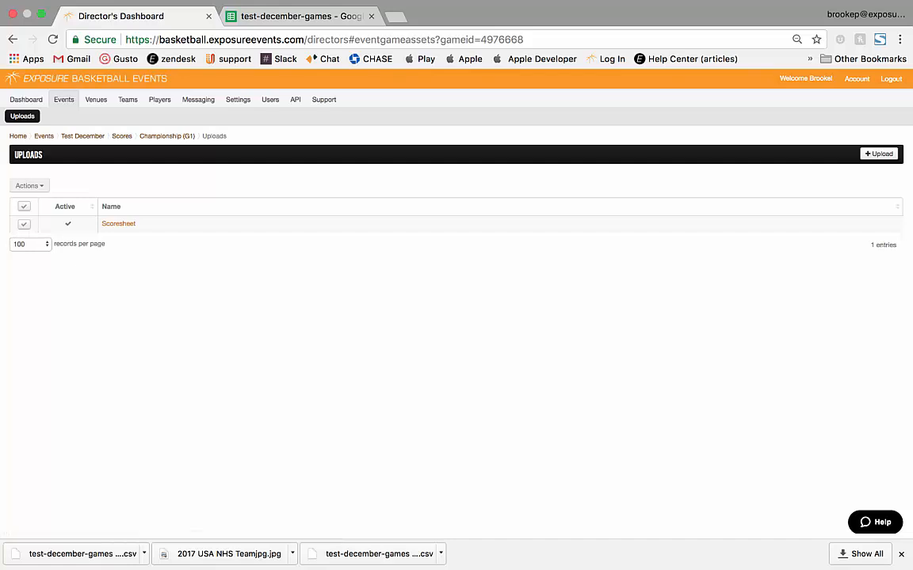
# Step: Select the existing Scoresheet, review its actions without changes, and begin a new upload
pyautogui.click(24, 225)
pyautogui.click(29, 185)
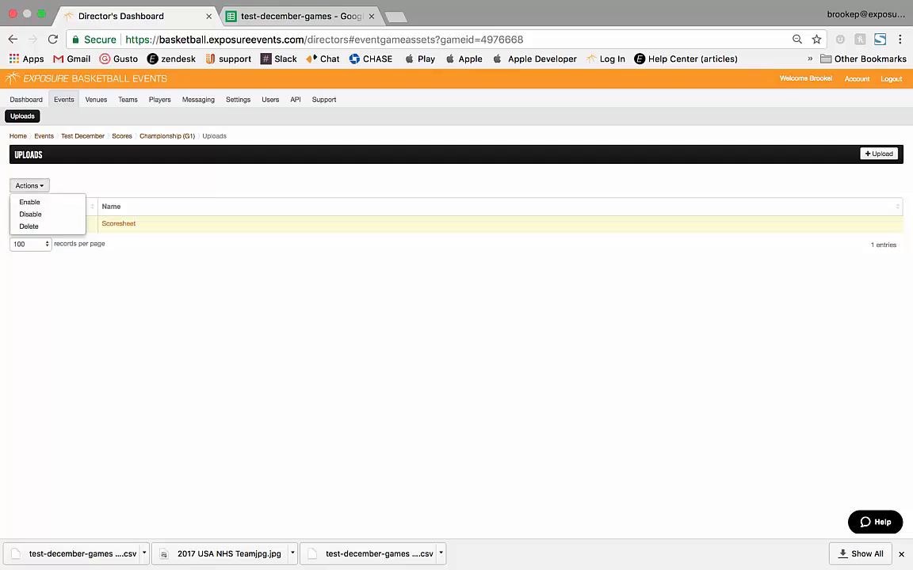
pyautogui.click(30, 185)
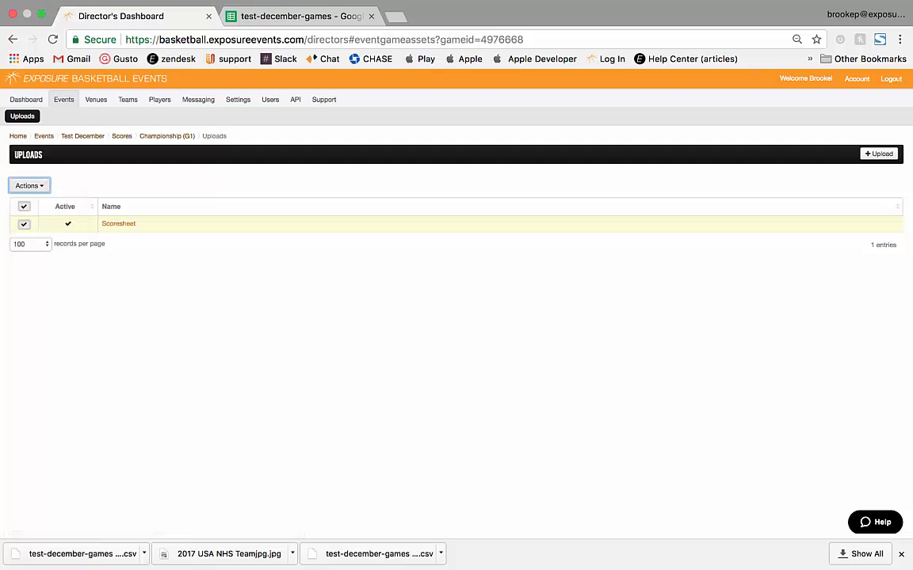
pyautogui.click(878, 153)
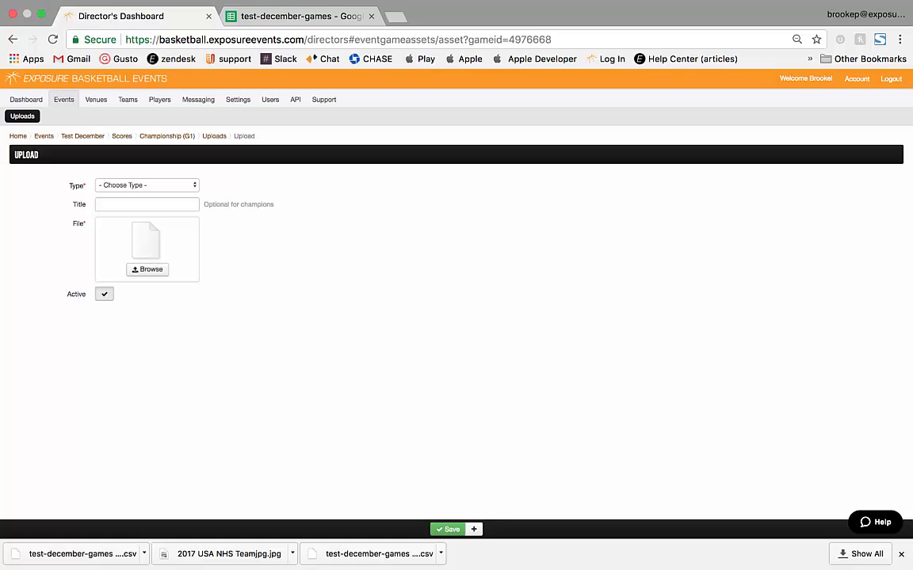
# Step: Upload 2017 USA NHS Teamjpg.jpg as a Game Photo titled 'Champions', then return to Test December
pyautogui.click(147, 185)
pyautogui.click(131, 257)
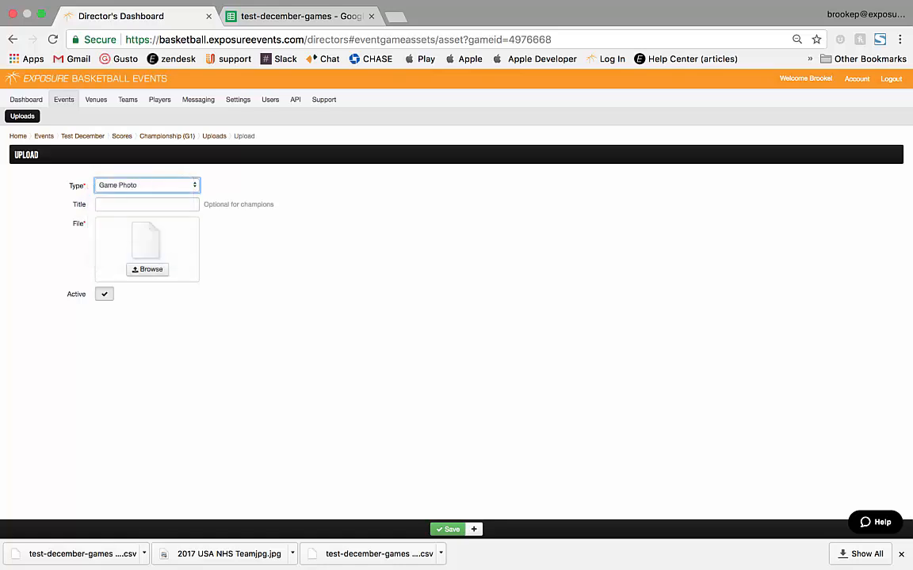
pyautogui.click(146, 205)
pyautogui.write('Ch')
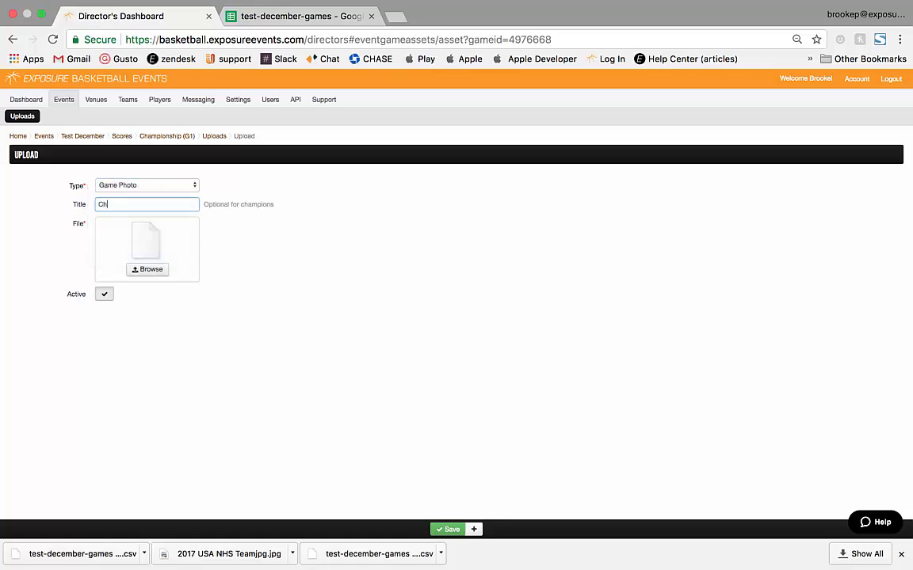
pyautogui.write('ampions')
pyautogui.click(146, 269)
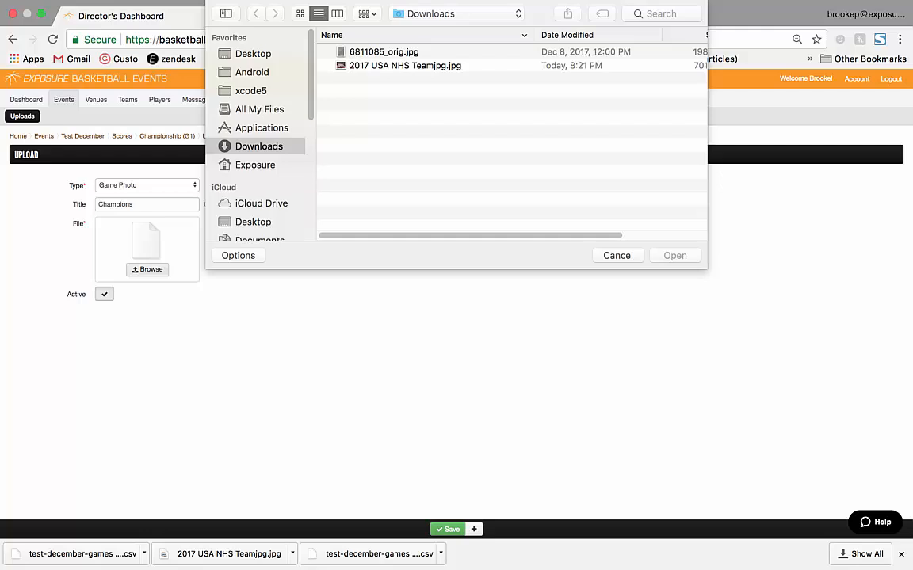
pyautogui.click(405, 66)
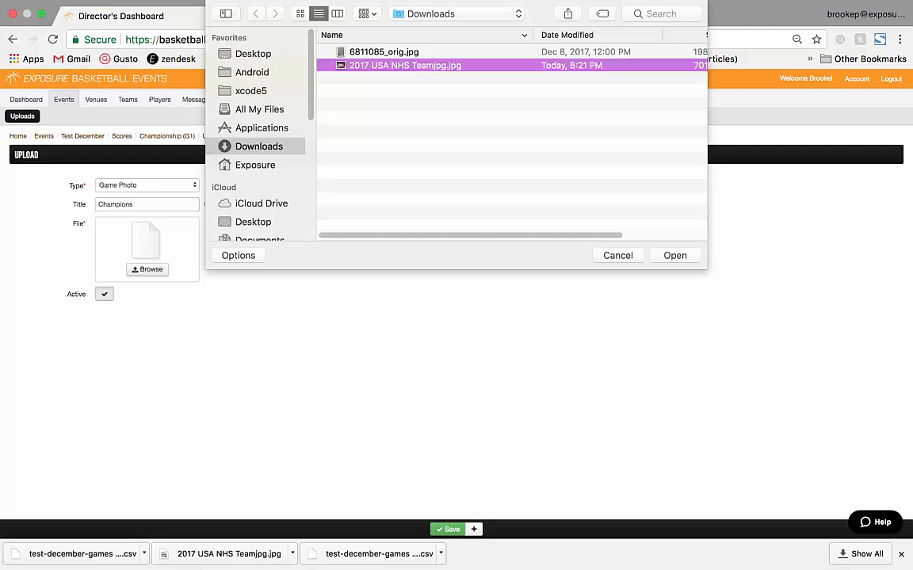
pyautogui.press('Return')
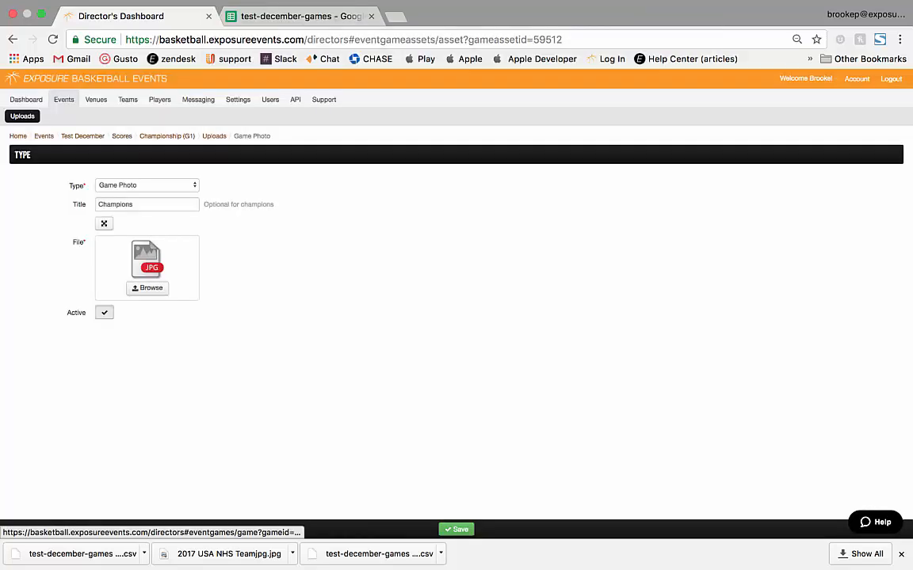
pyautogui.click(166, 136)
pyautogui.click(84, 136)
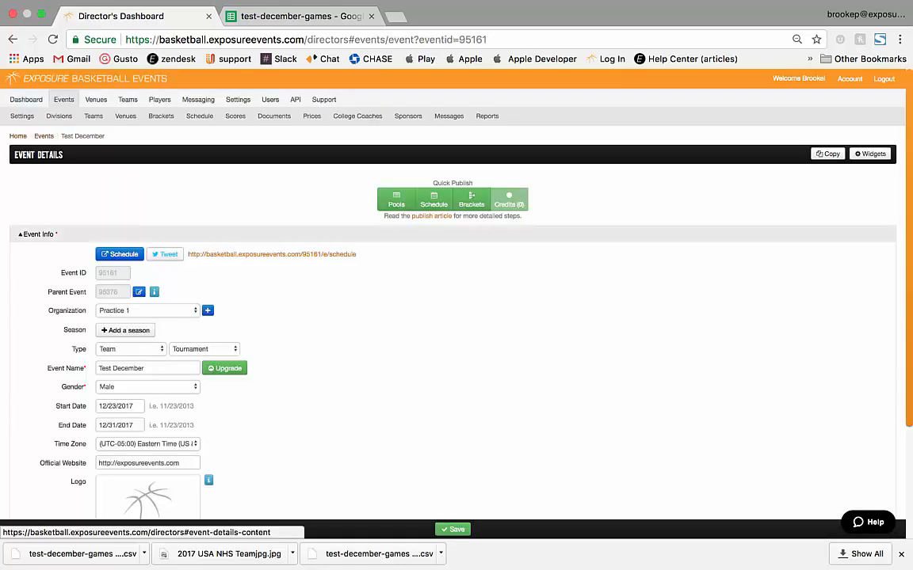
# Step: Show division 16 on the public Test December schedule and read the championship game's note
pyautogui.click(120, 254)
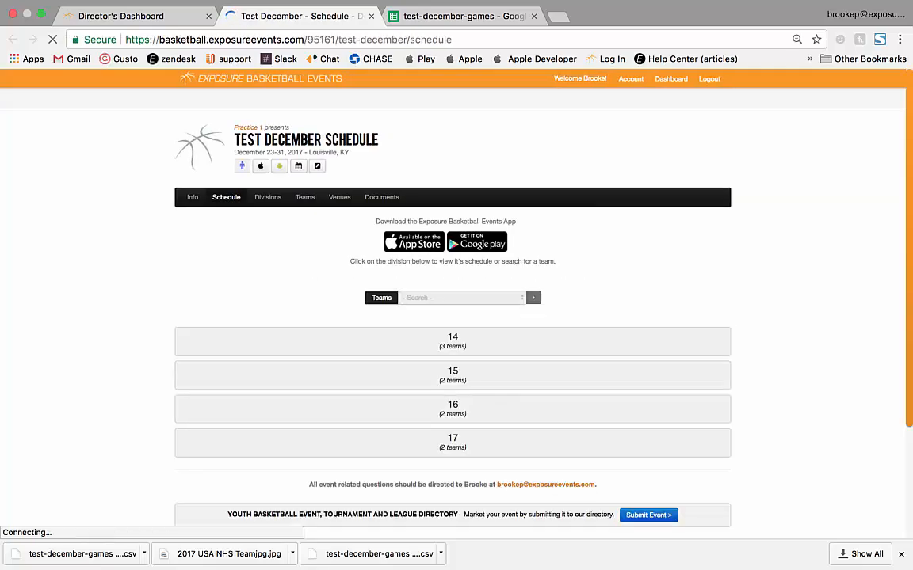
pyautogui.click(452, 408)
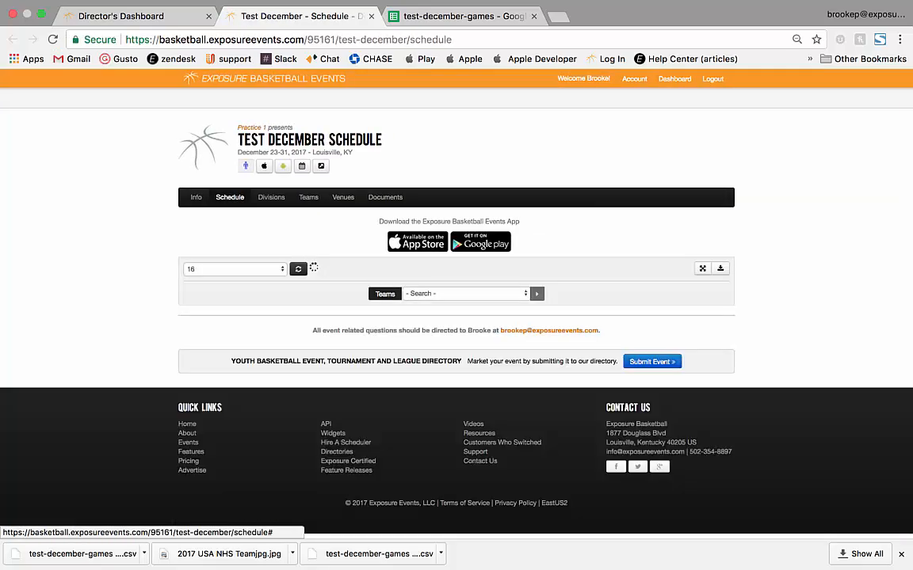
pyautogui.scroll(-2, 453, 408)
pyautogui.scroll(-1, 479, 113)
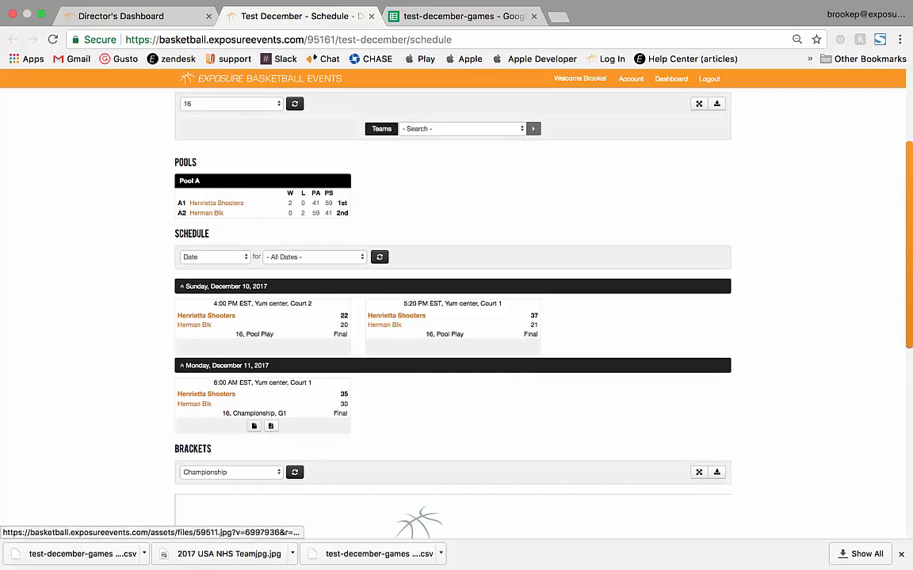
pyautogui.click(270, 426)
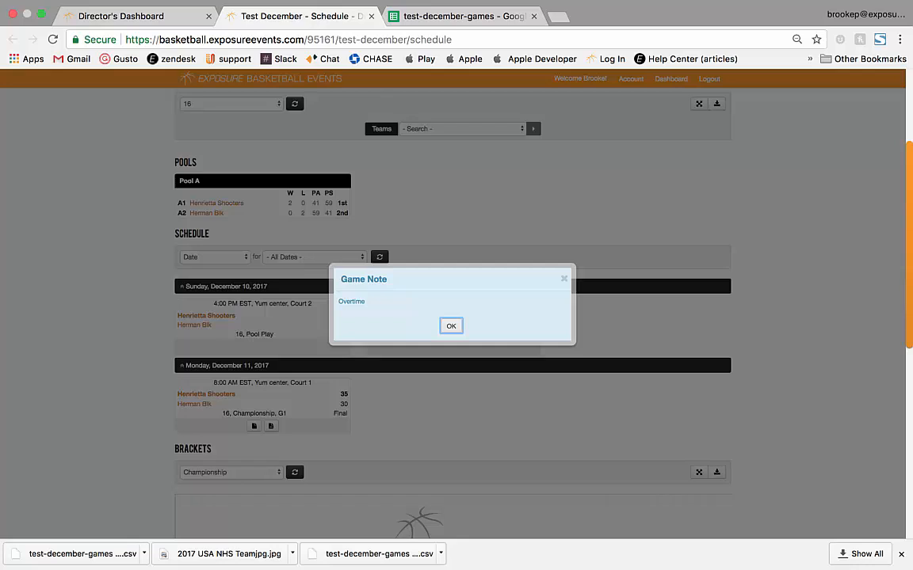
pyautogui.click(451, 326)
# Step: View the championship scoresheet image, then go from the dashboard to the Users list
pyautogui.click(254, 426)
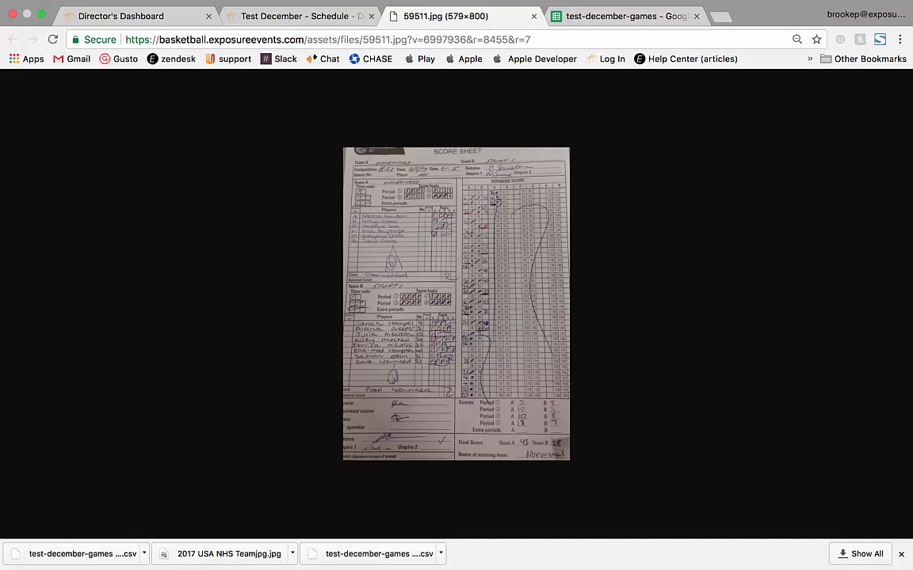
pyautogui.click(533, 16)
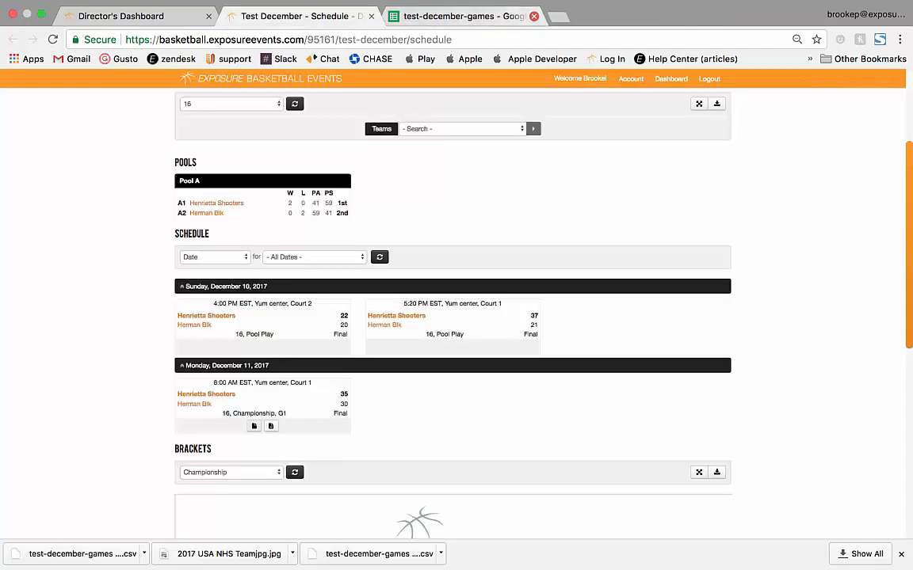
pyautogui.click(122, 15)
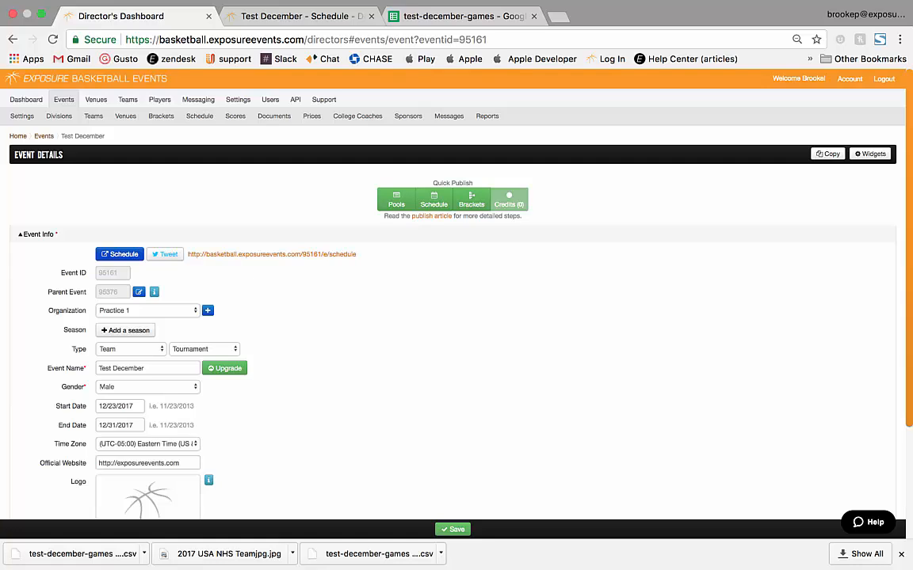
pyautogui.click(270, 100)
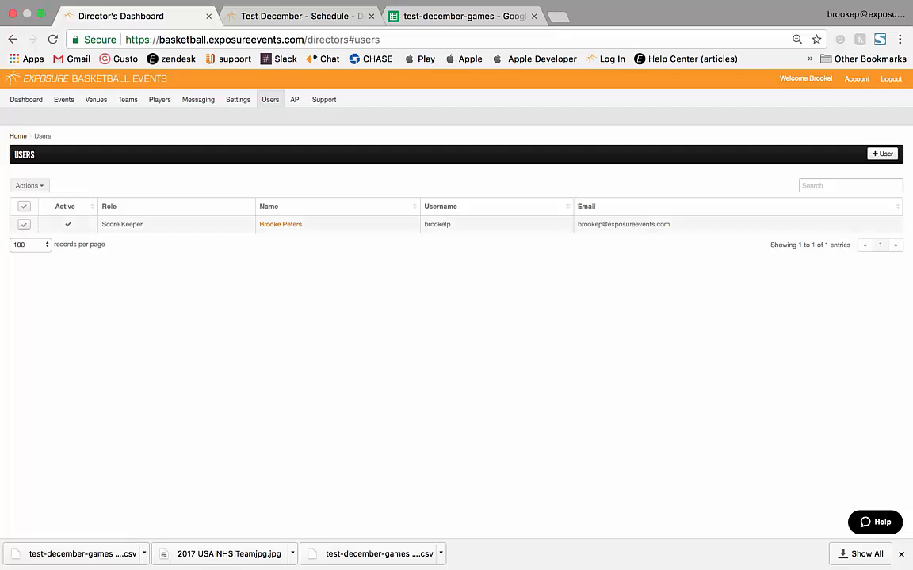
# Step: Select the existing Score Keeper user to see its actions, then deselect it
pyautogui.click(24, 225)
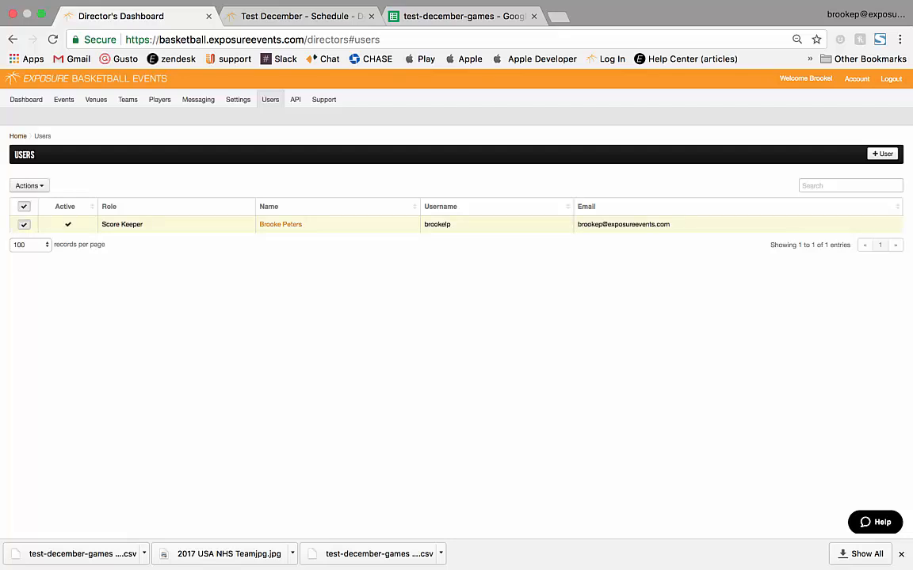
pyautogui.click(28, 186)
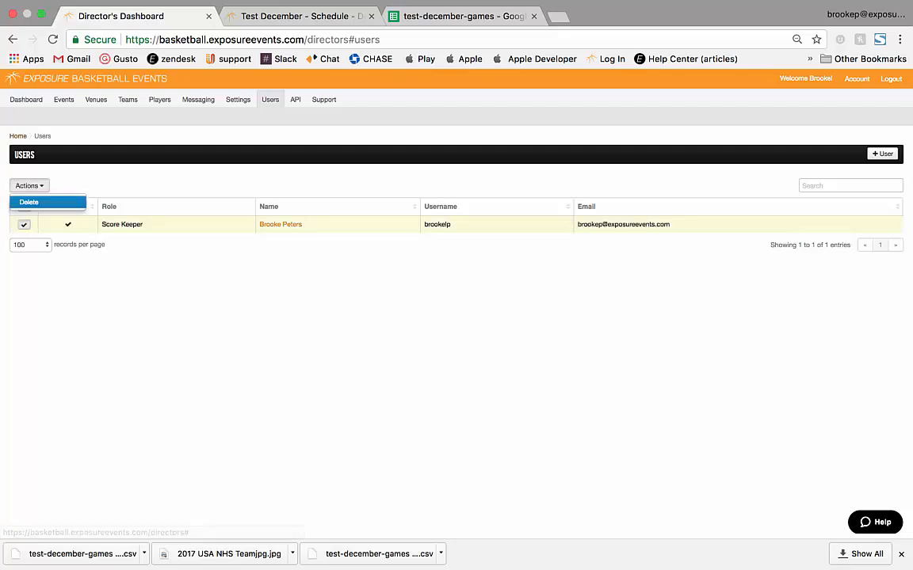
pyautogui.click(24, 225)
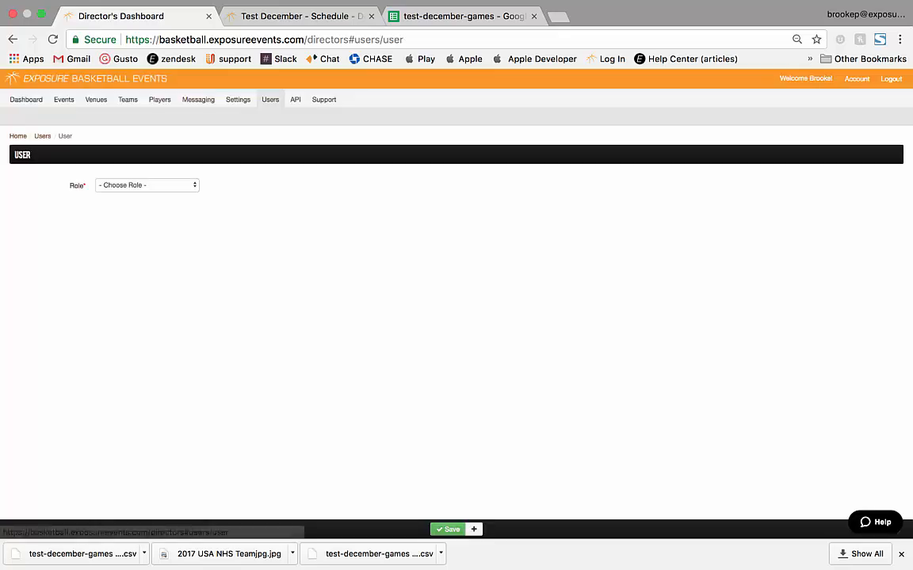
# Step: Start a new Score Keeper user with first name Test and last name Test
pyautogui.click(141, 184)
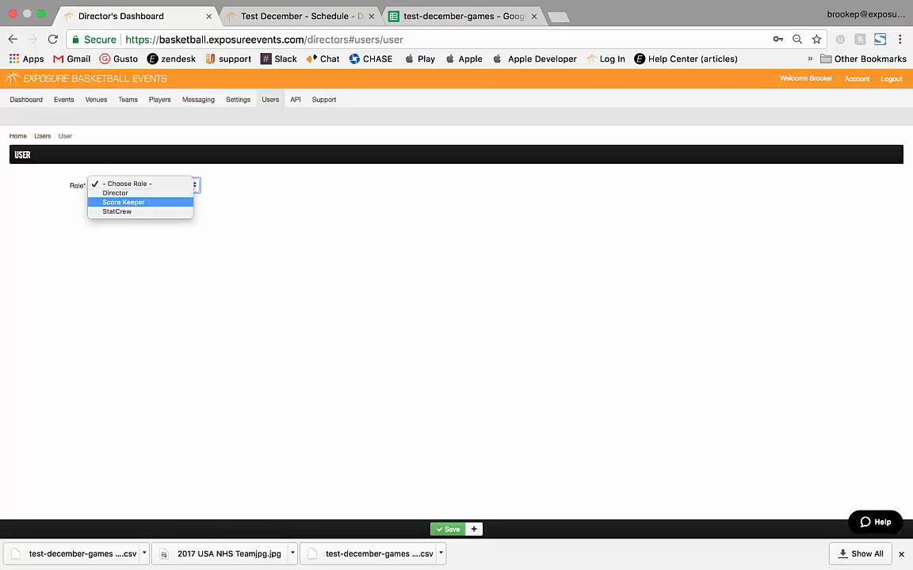
pyautogui.click(123, 202)
pyautogui.click(147, 204)
pyautogui.write('Test')
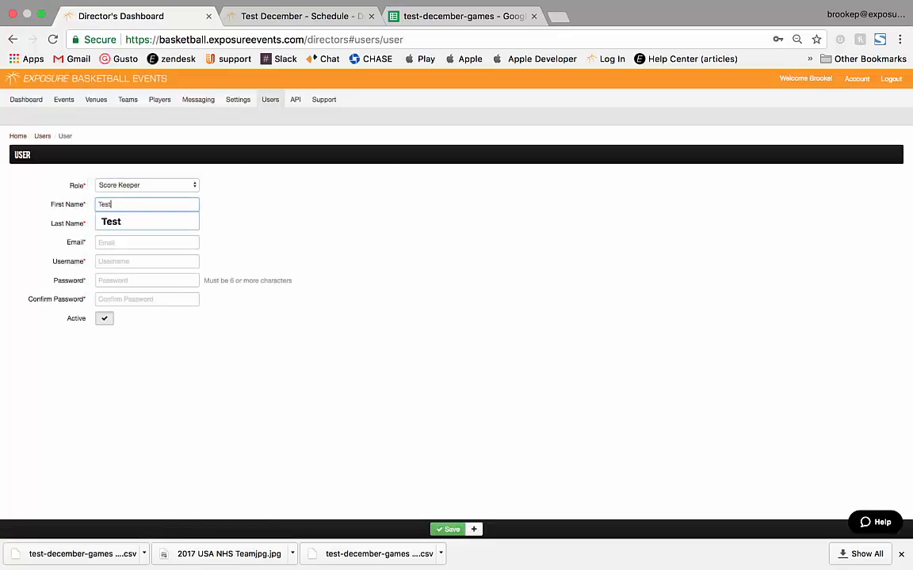
pyautogui.press('Down')
pyautogui.press('Return')
pyautogui.press('Tab')
pyautogui.write('Test')
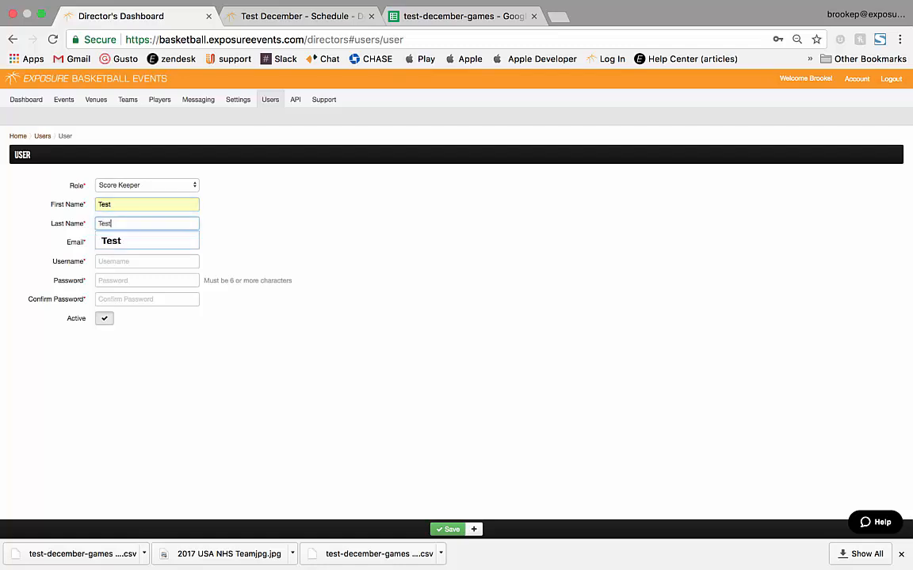
pyautogui.press('Down')
pyautogui.press('Return')
pyautogui.press('Tab')
# Step: Fill in the e-mail, username and confirmed password, then save the new user
pyautogui.write('b')
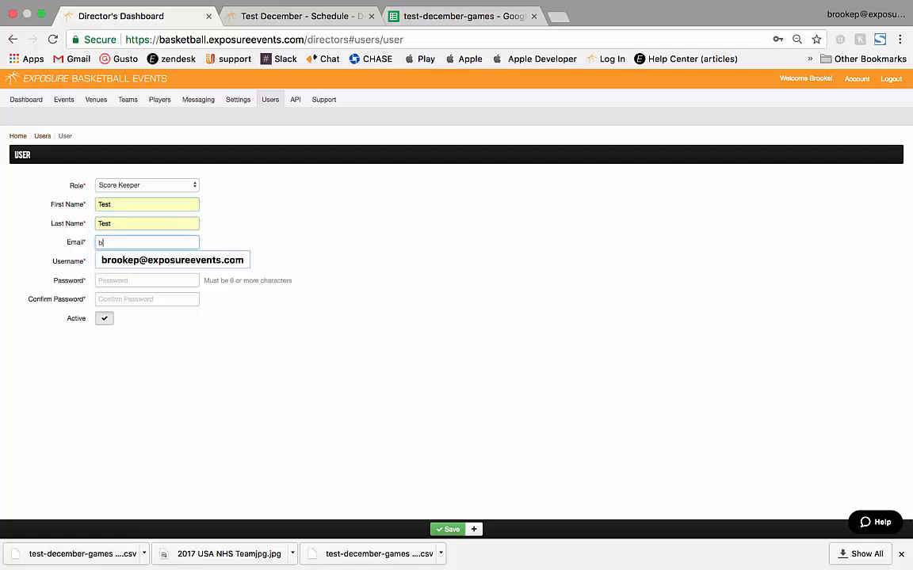
pyautogui.press('Down')
pyautogui.press('Return')
pyautogui.press('Tab')
pyautogui.write('T')
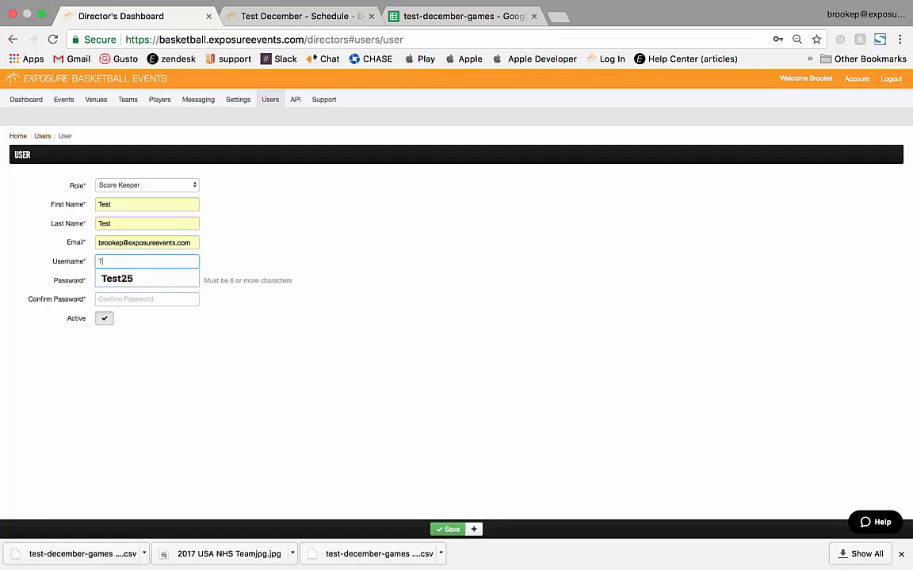
pyautogui.press('Down')
pyautogui.press('Return')
pyautogui.press('Tab')
pyautogui.write('test25')
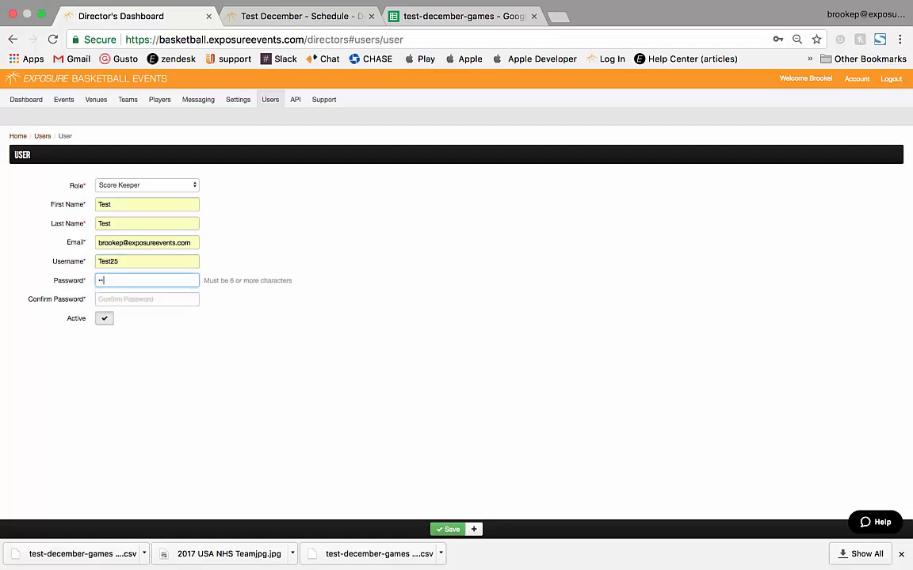
pyautogui.press('Tab')
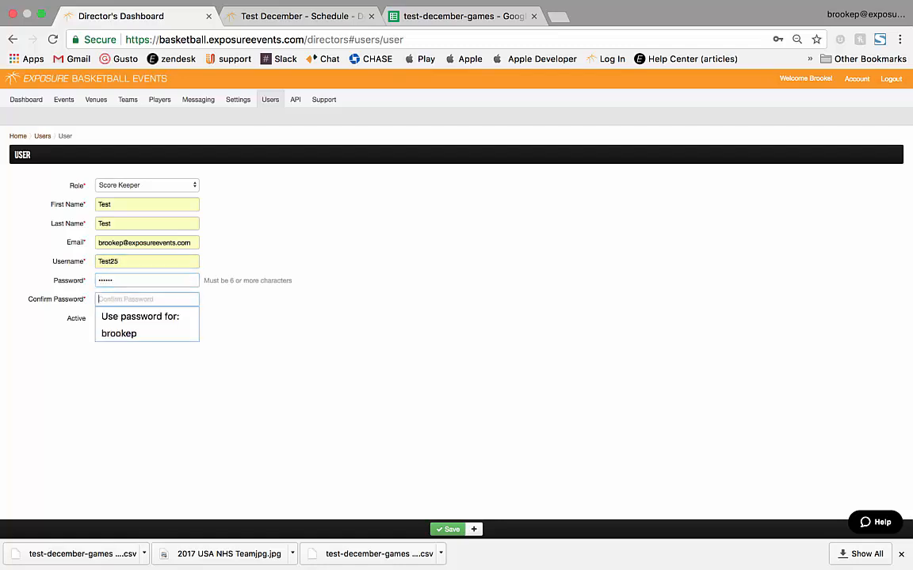
pyautogui.write('test25')
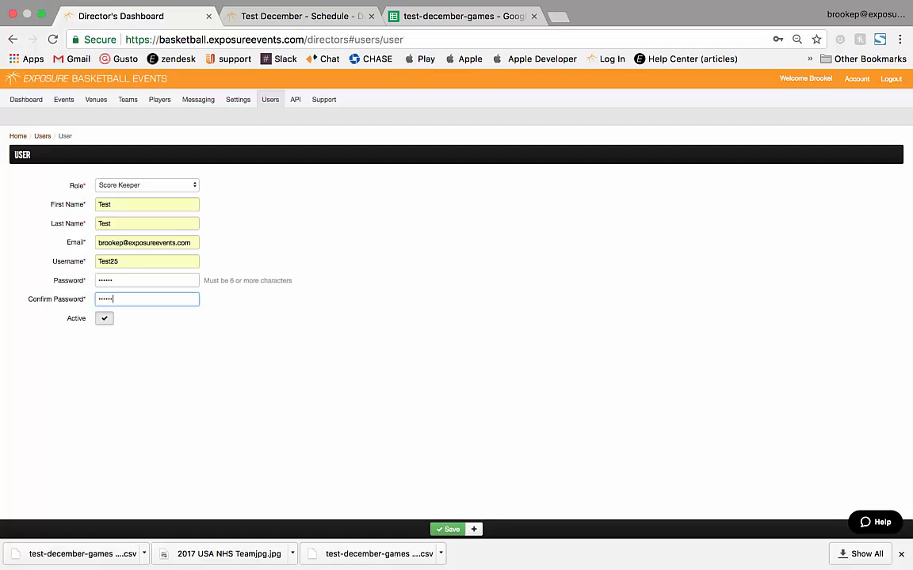
pyautogui.press('Return')
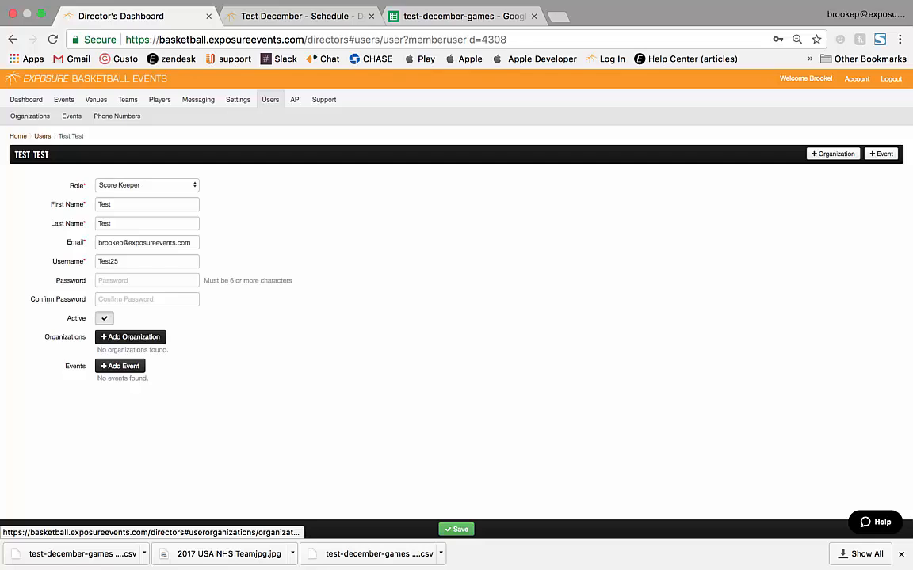
# Step: Add Test December as an event for the new user and save
pyautogui.click(120, 366)
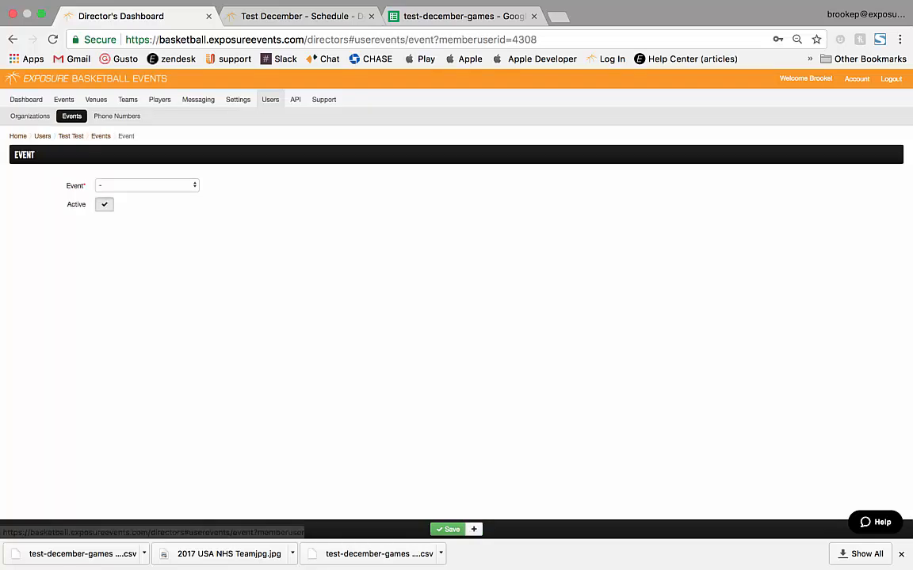
pyautogui.click(159, 185)
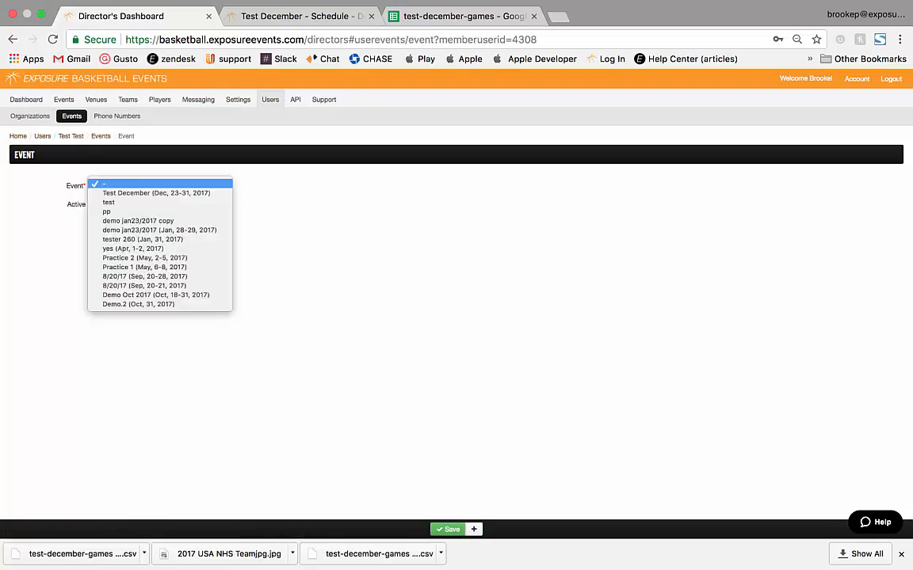
pyautogui.click(156, 194)
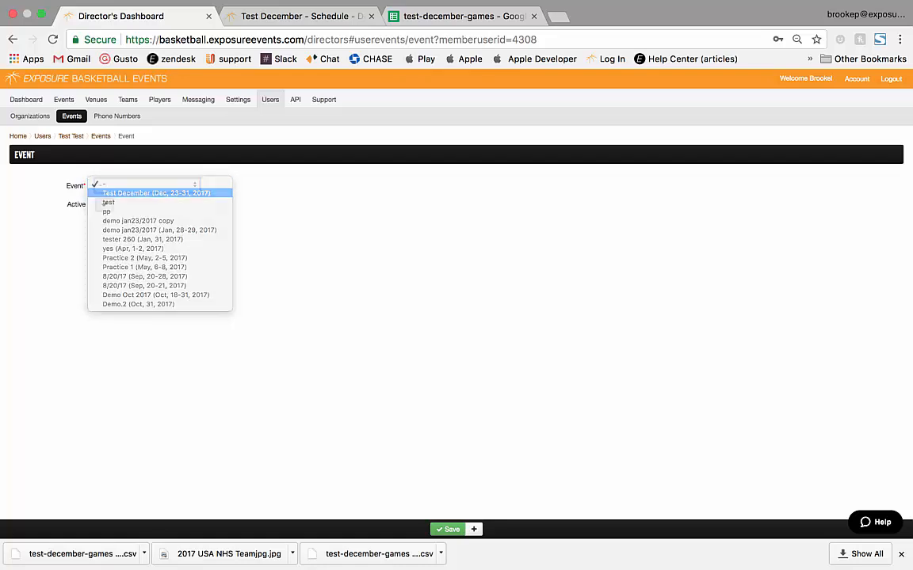
pyautogui.click(447, 529)
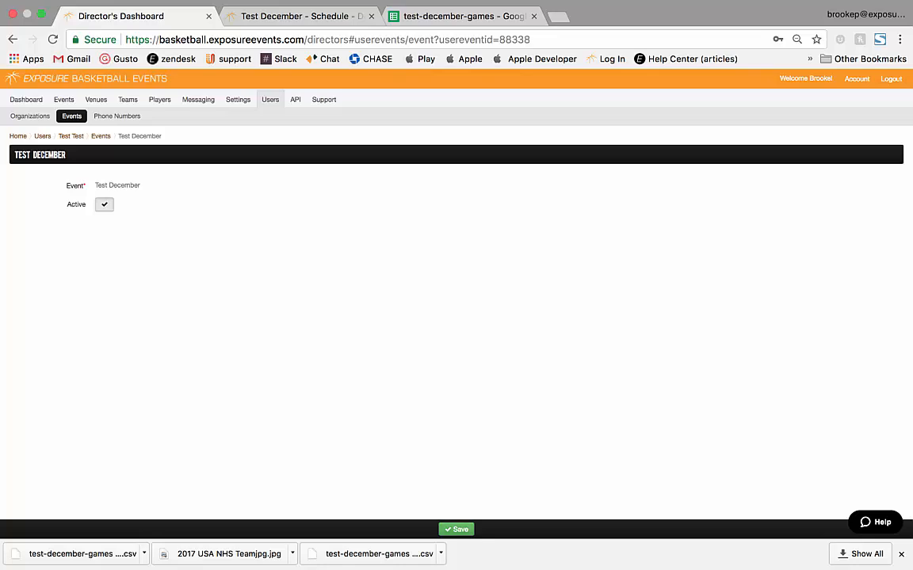
# Step: Return to the Users list and open the site's login page in a new tab
pyautogui.click(42, 136)
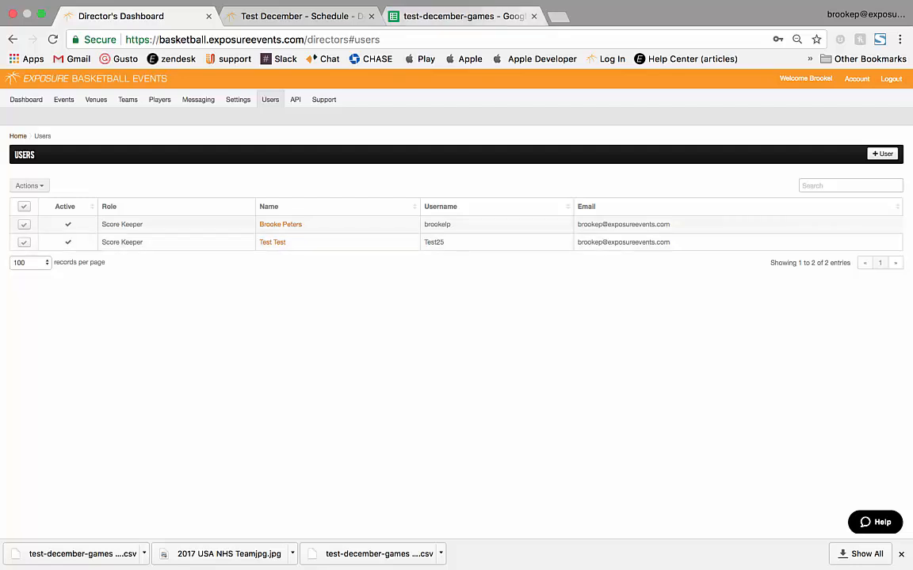
pyautogui.press('super+t')
pyautogui.click(606, 60)
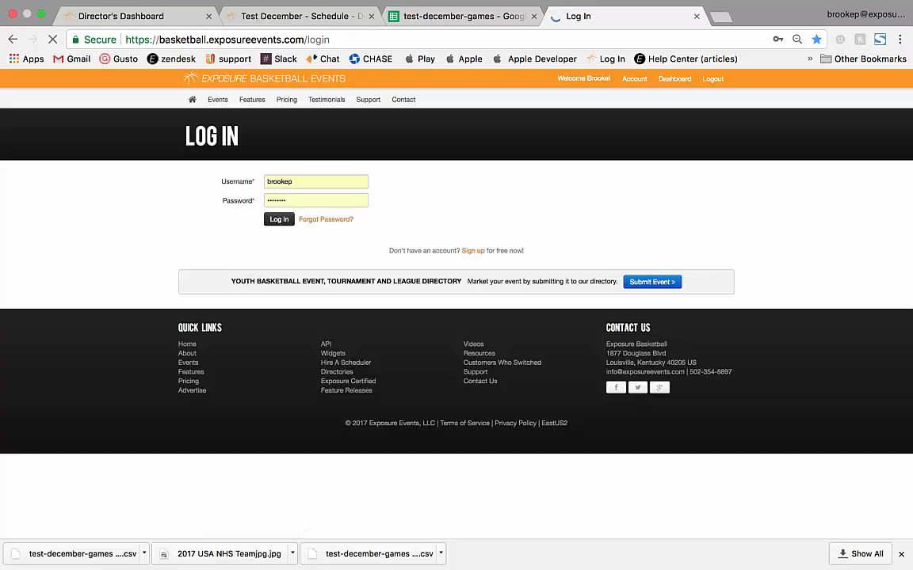
# Step: Log in with the new Score Keeper's username and password
pyautogui.press('BackSpace')
pyautogui.write('test')
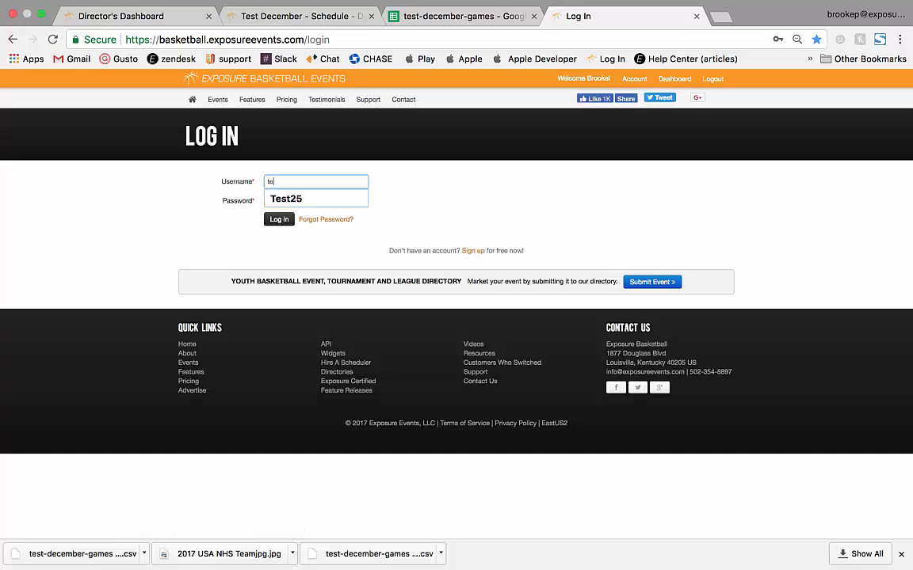
pyautogui.press('Down')
pyautogui.press('Return')
pyautogui.press('Tab')
pyautogui.press('BackSpace')
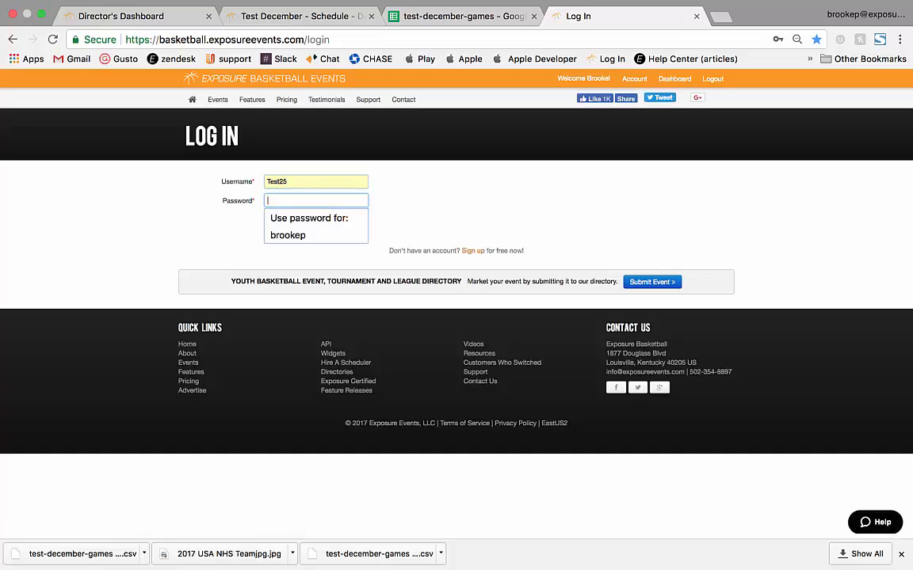
pyautogui.write('••••')
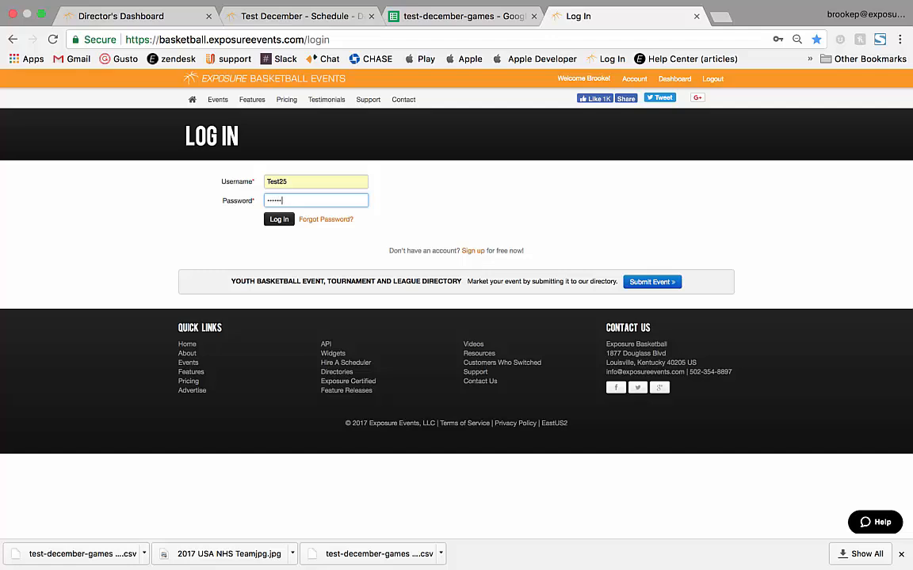
pyautogui.press('Return')
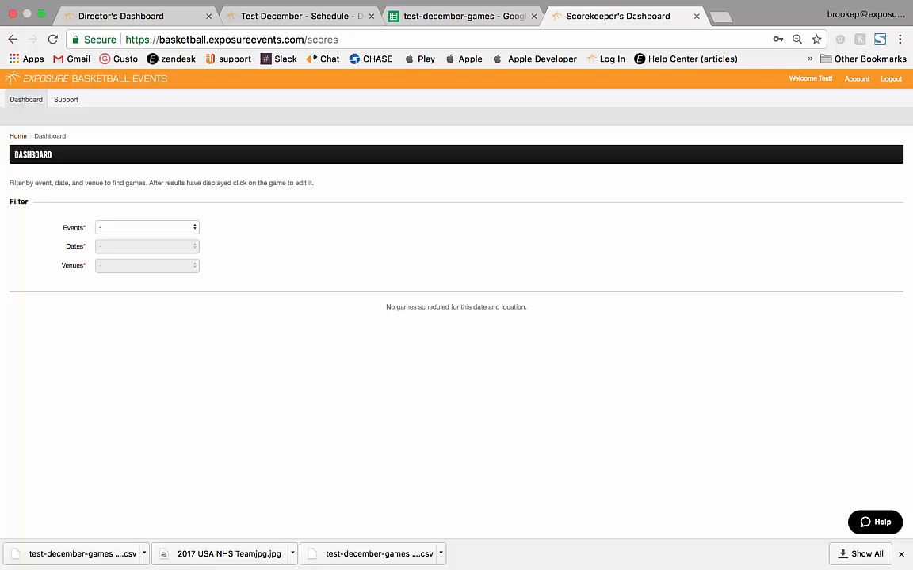
# Step: Filter games to Test December, Monday, December 11, 2017, at Yum center (1)
pyautogui.click(147, 228)
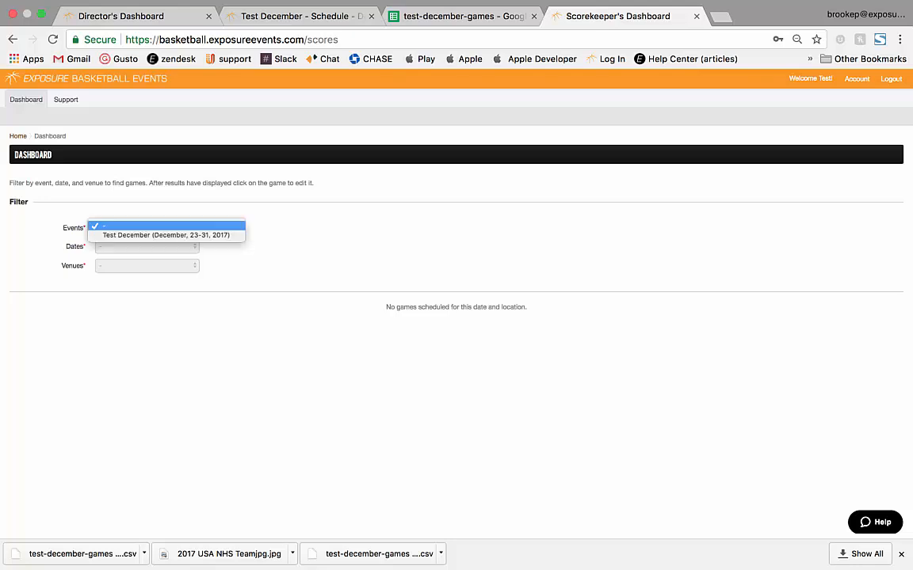
pyautogui.click(166, 235)
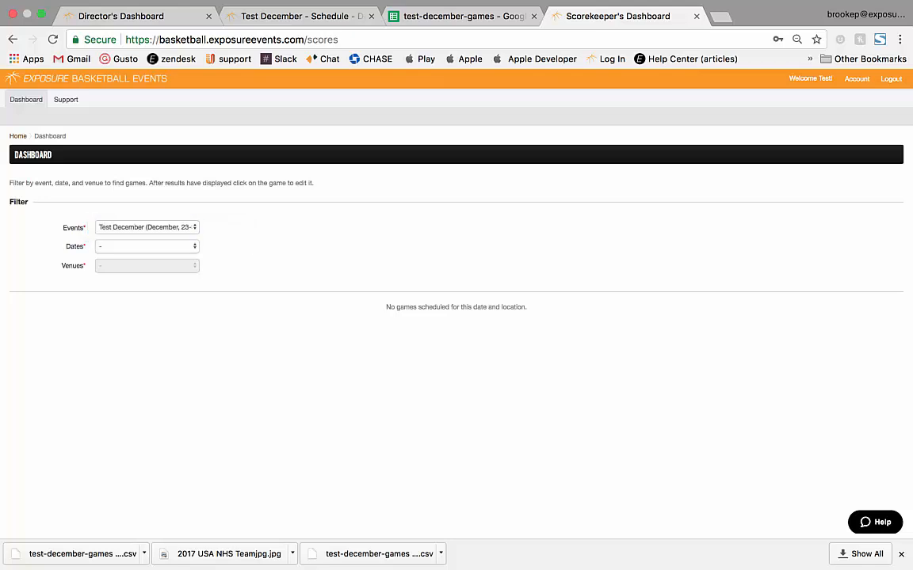
pyautogui.click(147, 246)
pyautogui.click(144, 263)
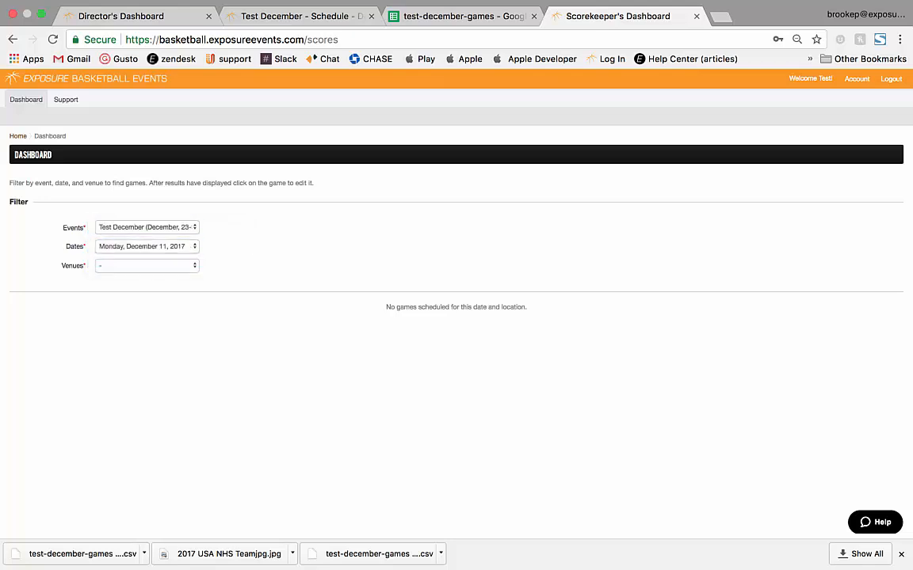
pyautogui.click(148, 265)
pyautogui.click(125, 292)
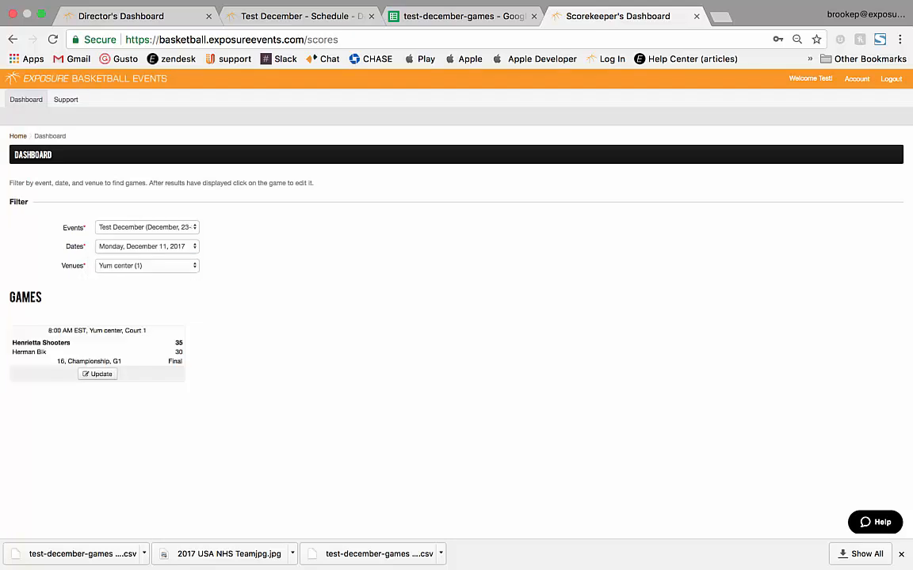
# Step: Open and close the Henrietta Shooters game's Update form, then detach the dashboard tab
pyautogui.click(87, 334)
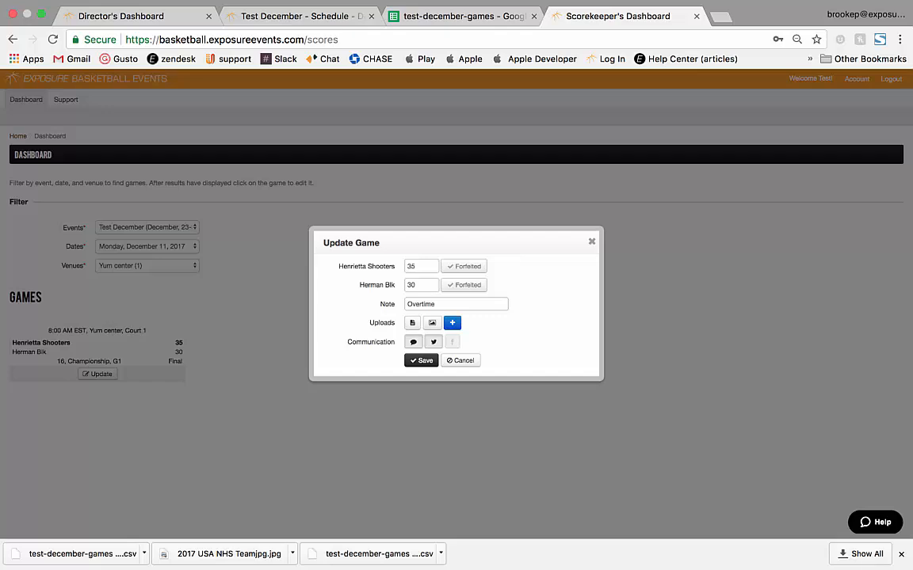
pyautogui.click(592, 242)
pyautogui.moveTo(625, 16); pyautogui.dragTo(629, 182)
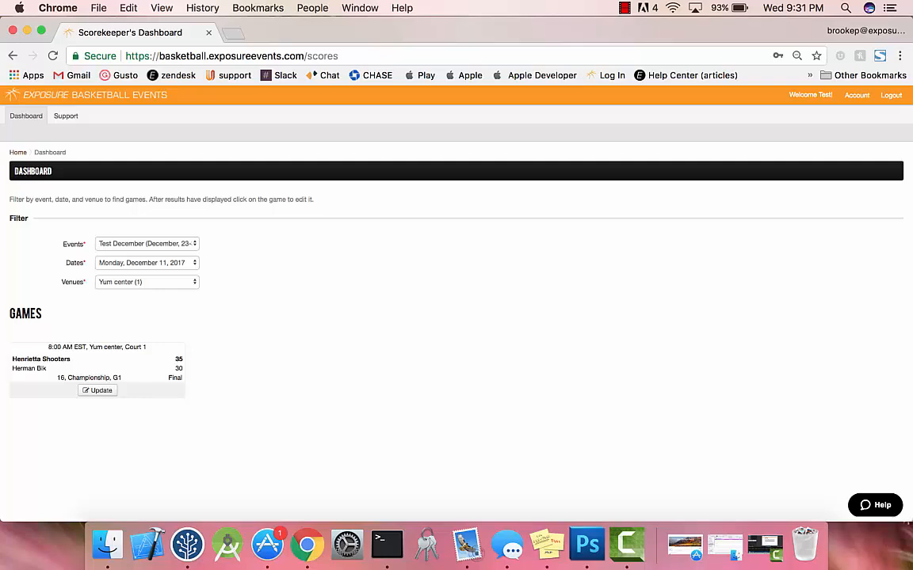
# Step: Resize the dashboard window to a small size and move it toward the screen centre
pyautogui.moveTo(911, 522); pyautogui.dragTo(294, 463)
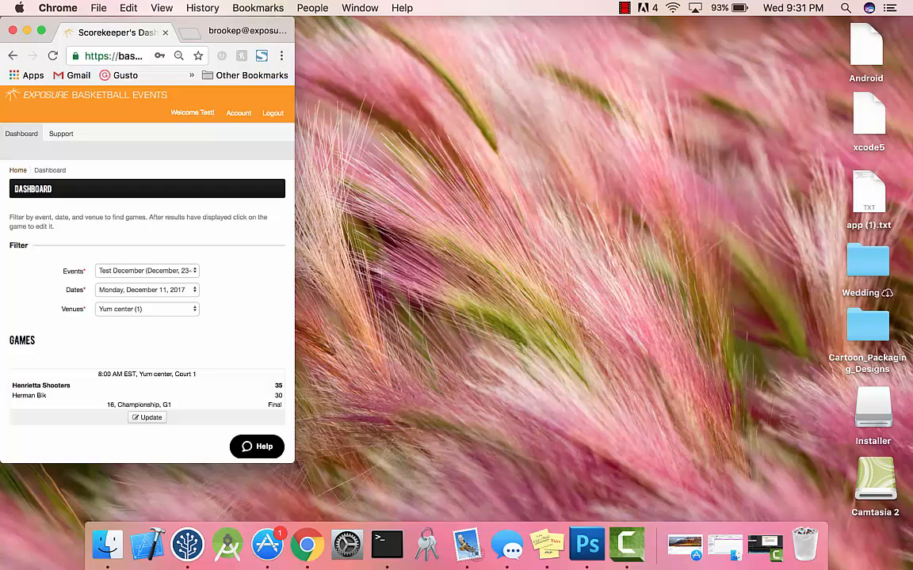
pyautogui.moveTo(187, 23); pyautogui.dragTo(423, 40)
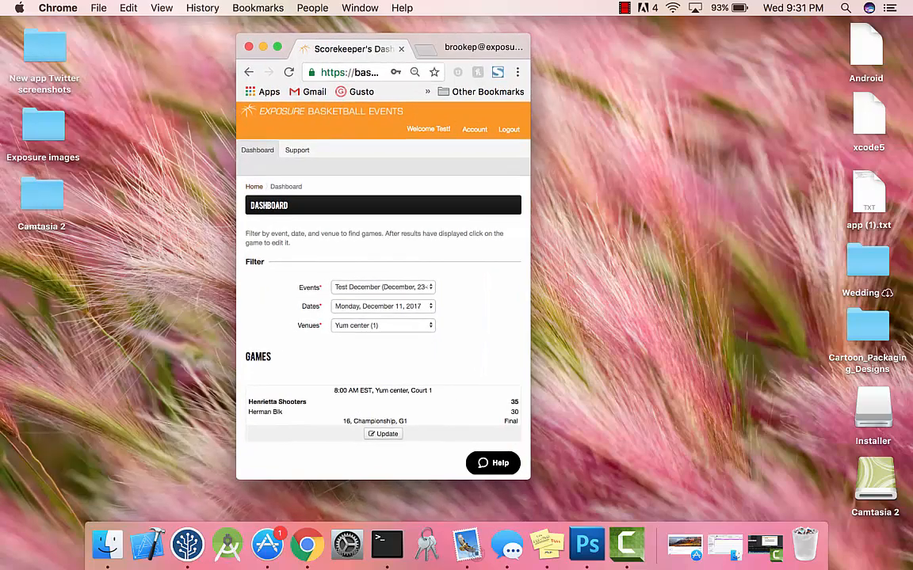